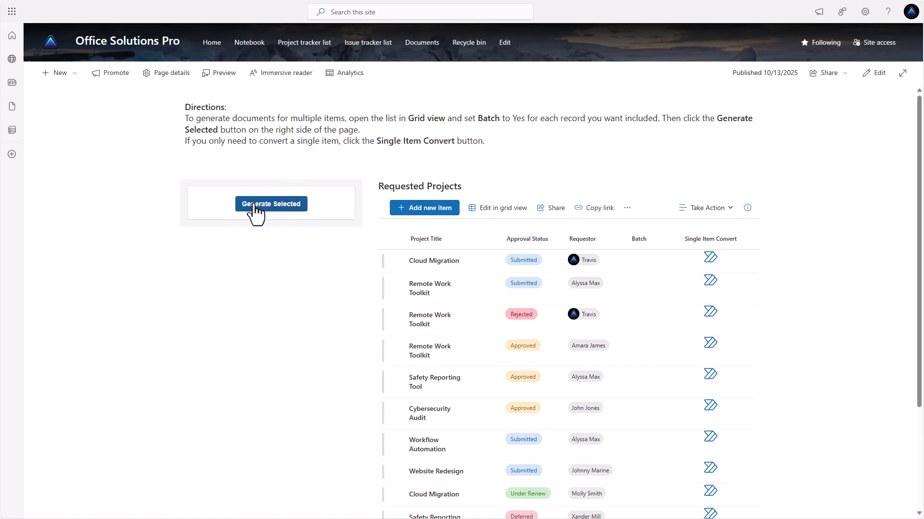
Edit the Requested Projects list in grid view and set Batch to Yes for the first three projects.
{"action": "left_click", "coordinate": [496, 210]}
{"action": "left_click", "coordinate": [643, 263]}
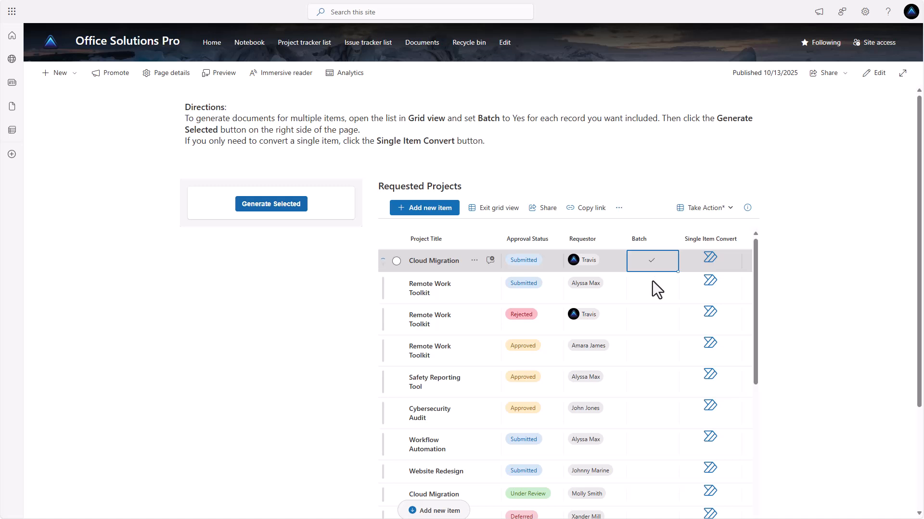
{"action": "left_click", "coordinate": [652, 291]}
{"action": "left_click", "coordinate": [650, 288]}
{"action": "left_click", "coordinate": [651, 320]}
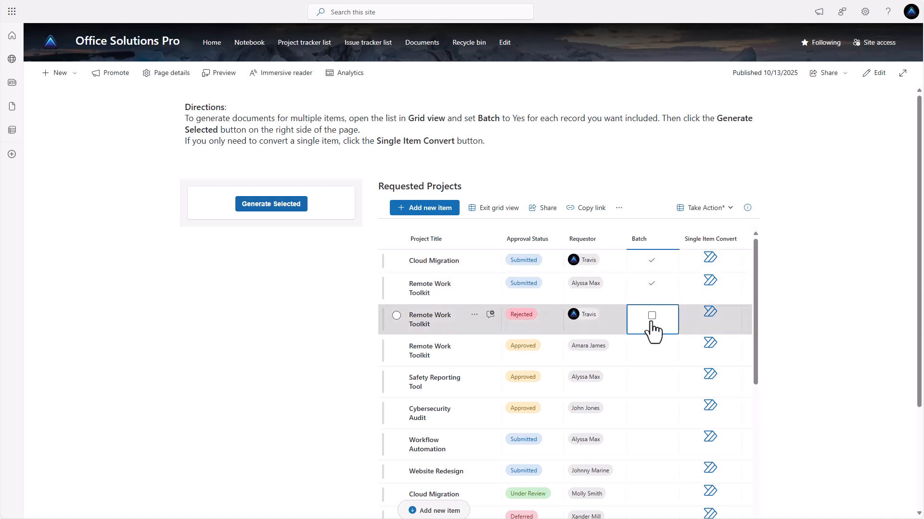
{"action": "left_click", "coordinate": [651, 317]}
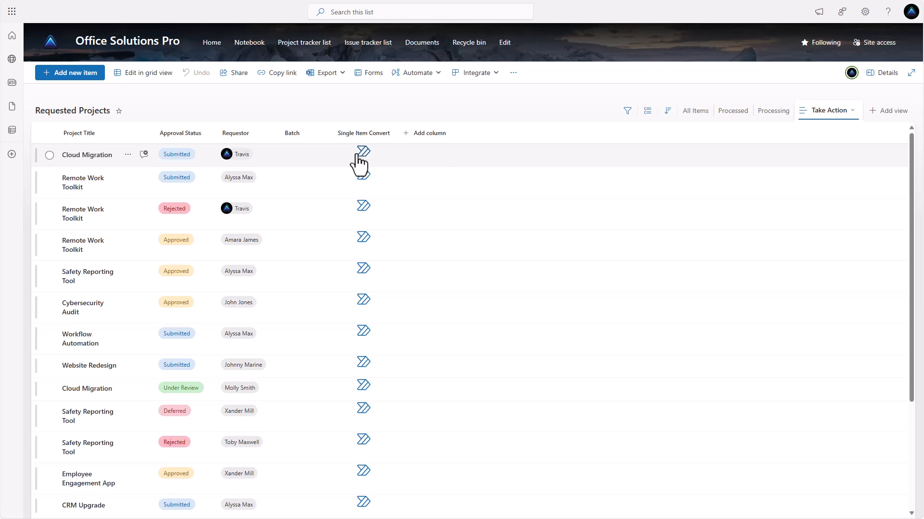
{"action": "left_click", "coordinate": [395, 156]}
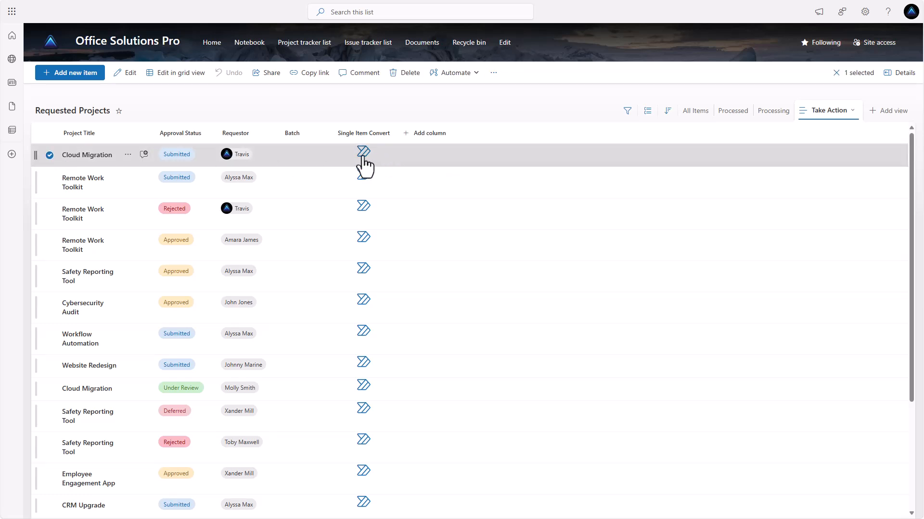
{"action": "left_click", "coordinate": [49, 154]}
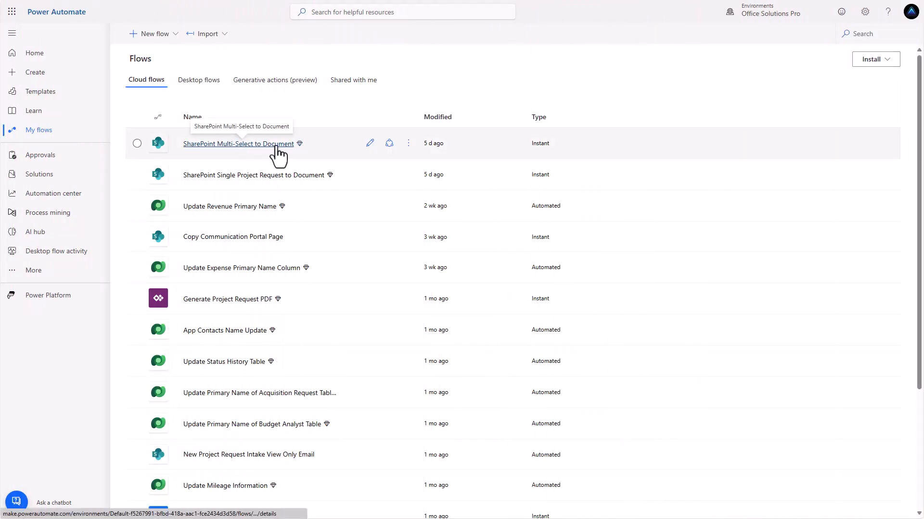
Save a copy of the SharePoint Multi-Select to Document flow named "SharePoint Multi-Select to Document PowerApp".
{"action": "left_click", "coordinate": [409, 144]}
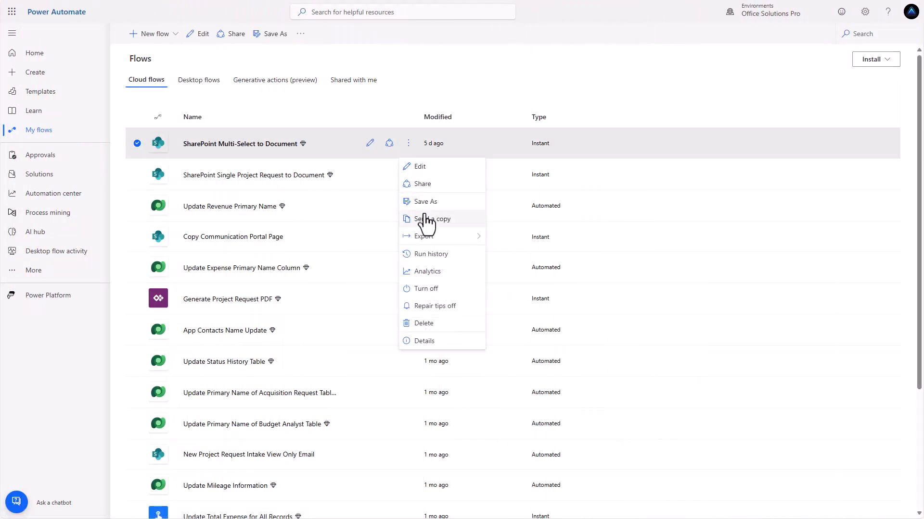
{"action": "left_click", "coordinate": [426, 202]}
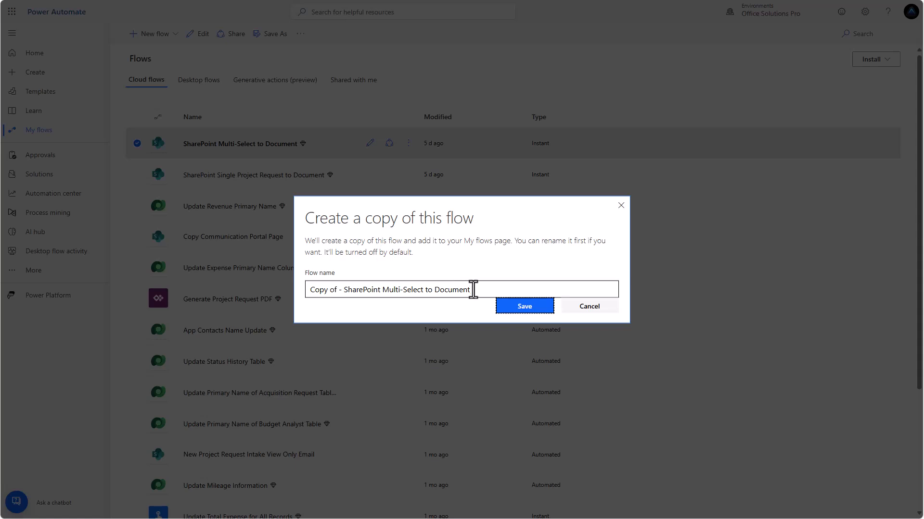
{"action": "type", "text": "Power"}
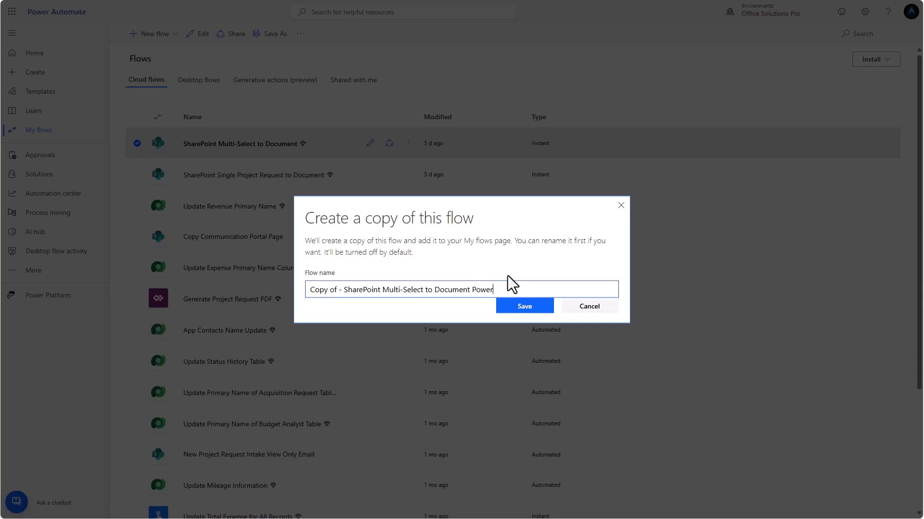
{"action": "type", "text": "App"}
{"action": "left_click", "coordinate": [343, 290]}
{"action": "left_click_drag", "start_coordinate": [343, 290], "coordinate": [282, 295]}
{"action": "key", "text": "BackSpace"}
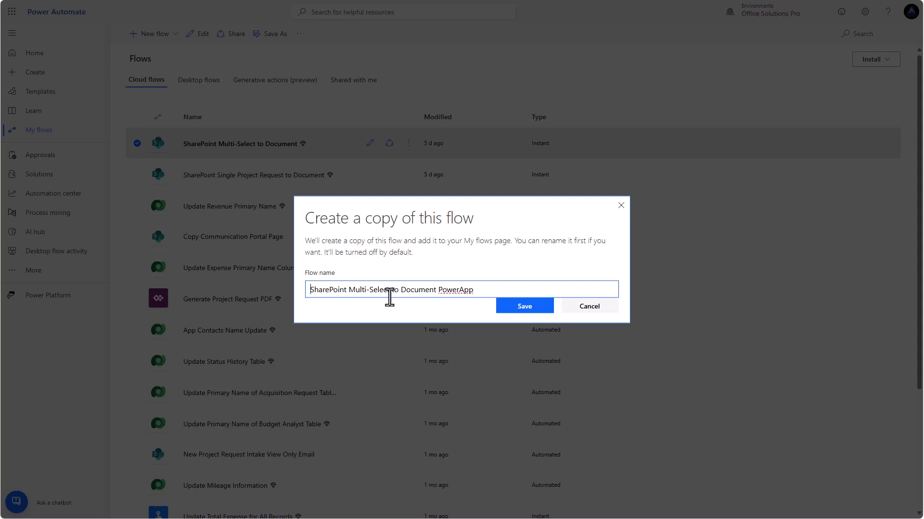
{"action": "left_click", "coordinate": [523, 305]}
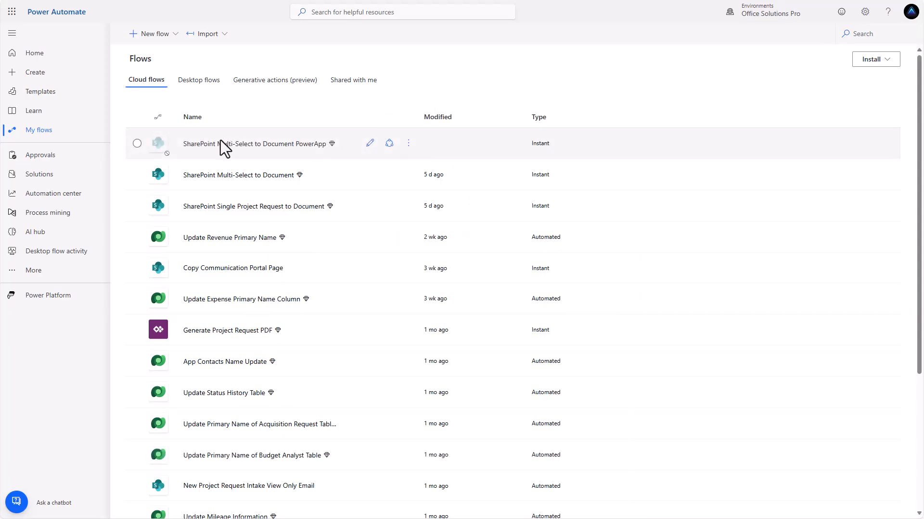
Turn on the SharePoint Multi-Select to Document PowerApp flow and open it in the classic designer without saving.
{"action": "left_click", "coordinate": [408, 144]}
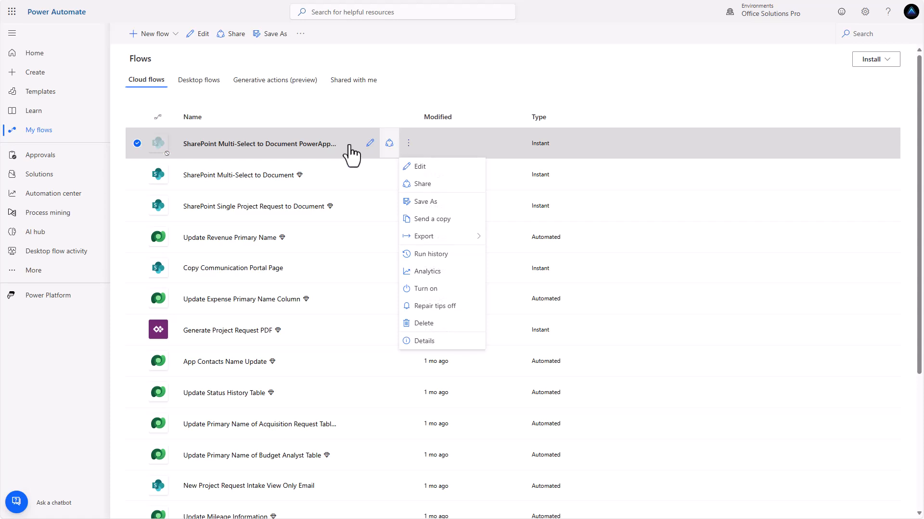
{"action": "left_click", "coordinate": [264, 145]}
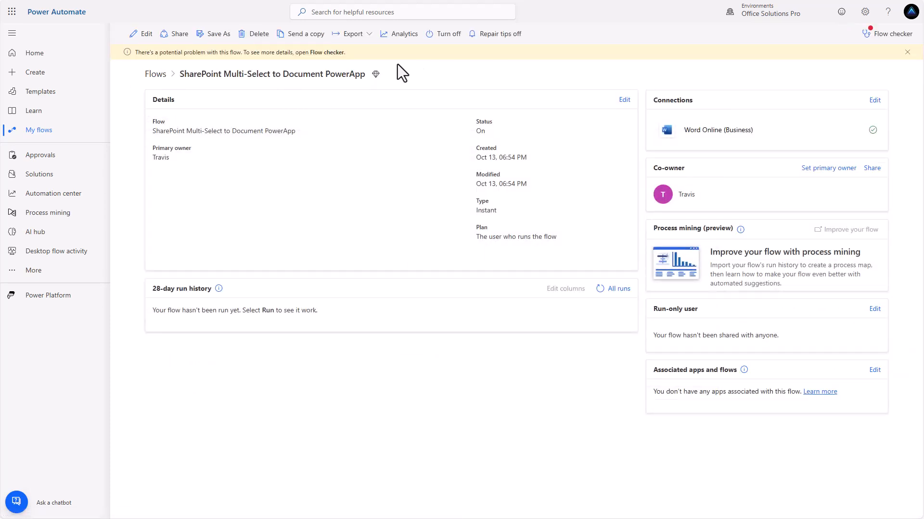
{"action": "left_click", "coordinate": [143, 34]}
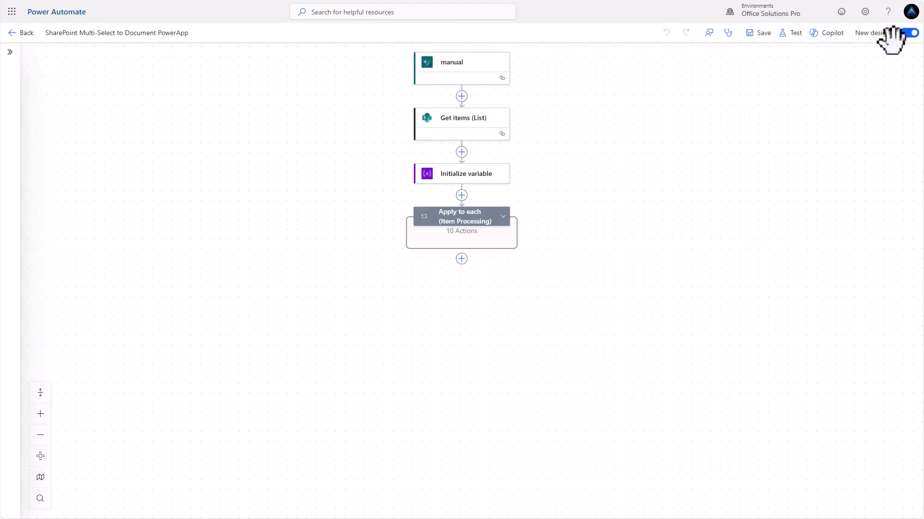
{"action": "left_click", "coordinate": [907, 33]}
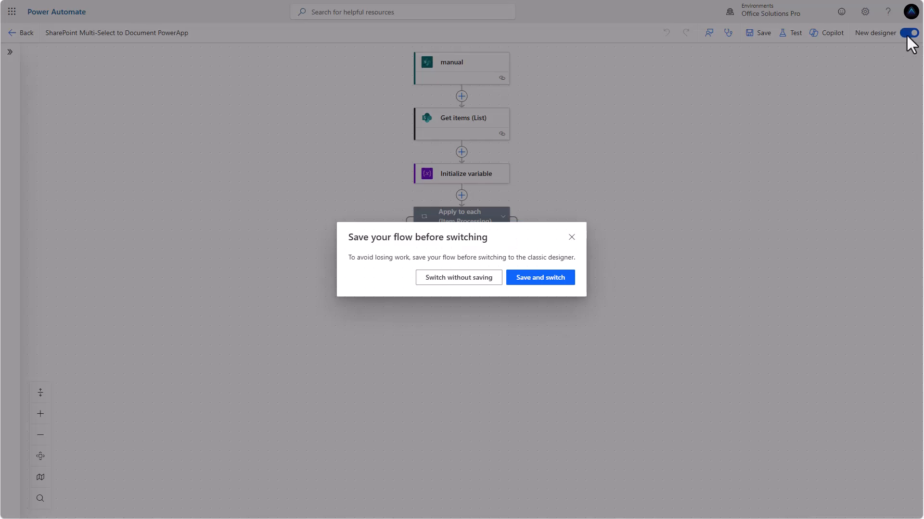
{"action": "left_click", "coordinate": [462, 282]}
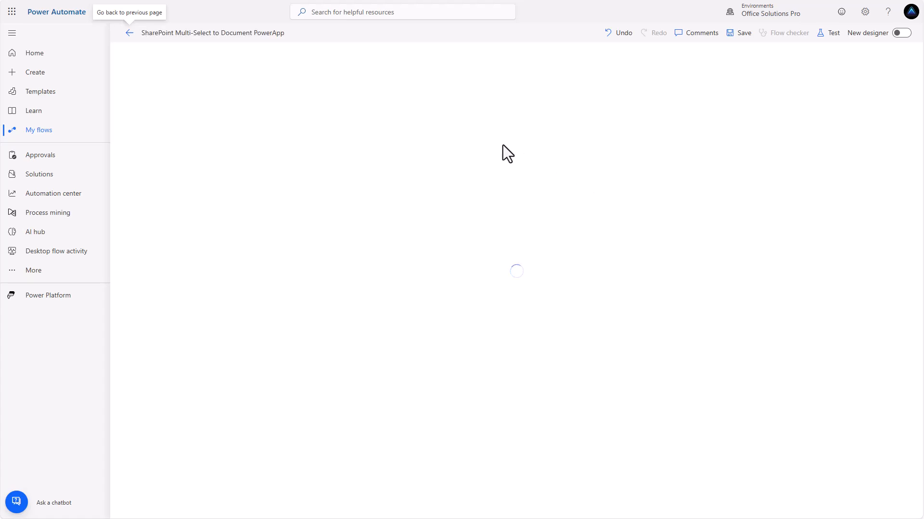
Delete the "For a selected item" trigger from the flow.
{"action": "left_click", "coordinate": [650, 61]}
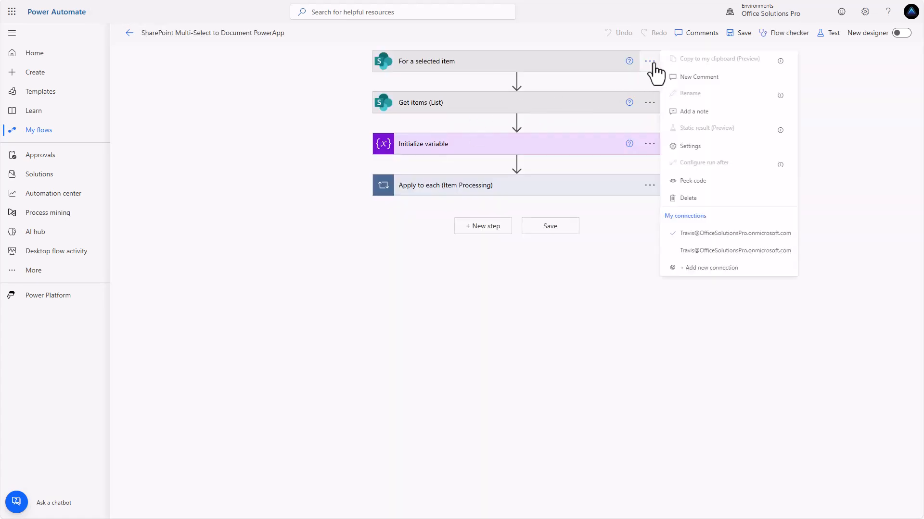
{"action": "left_click", "coordinate": [691, 199]}
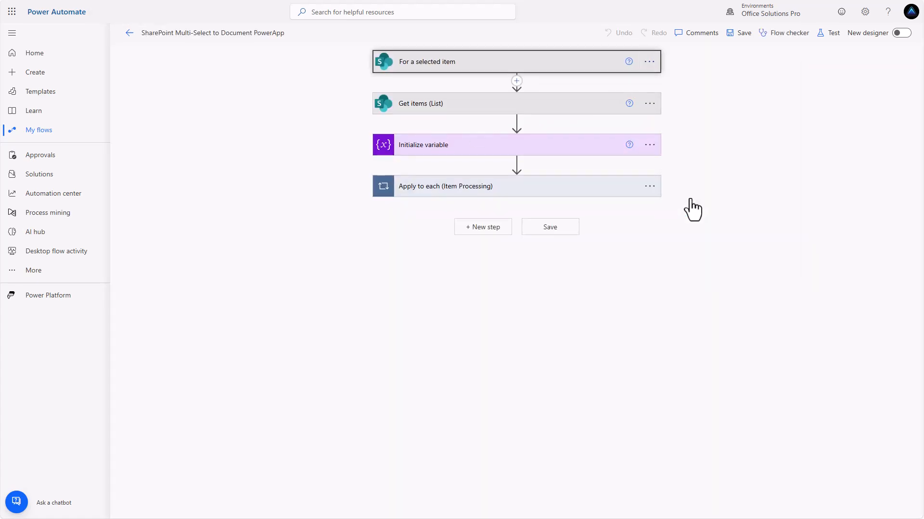
{"action": "left_click", "coordinate": [464, 283]}
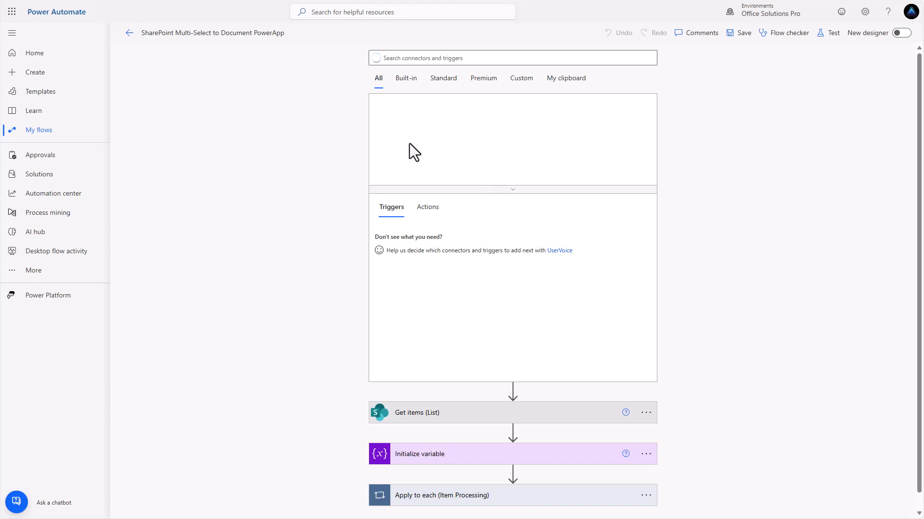
Add the "When Power Apps calls a flow (V2)" trigger and save the flow.
{"action": "left_click", "coordinate": [425, 121]}
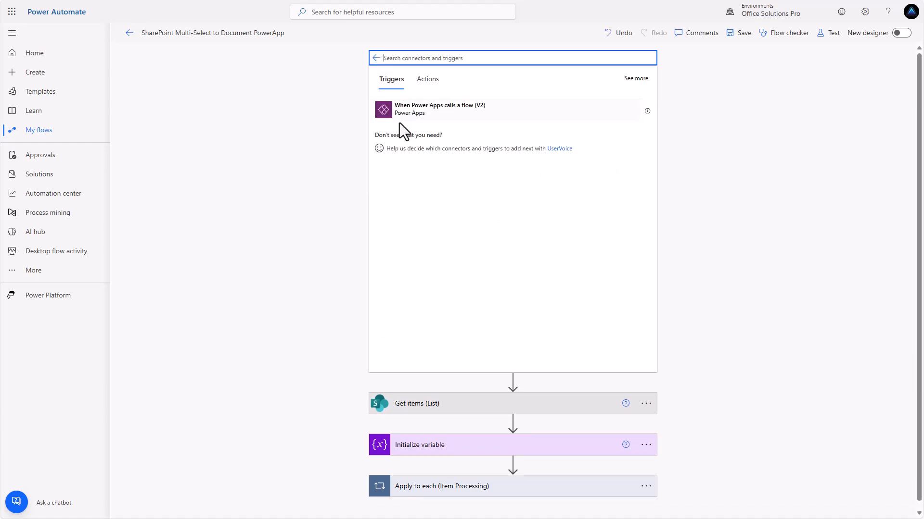
{"action": "left_click", "coordinate": [408, 116]}
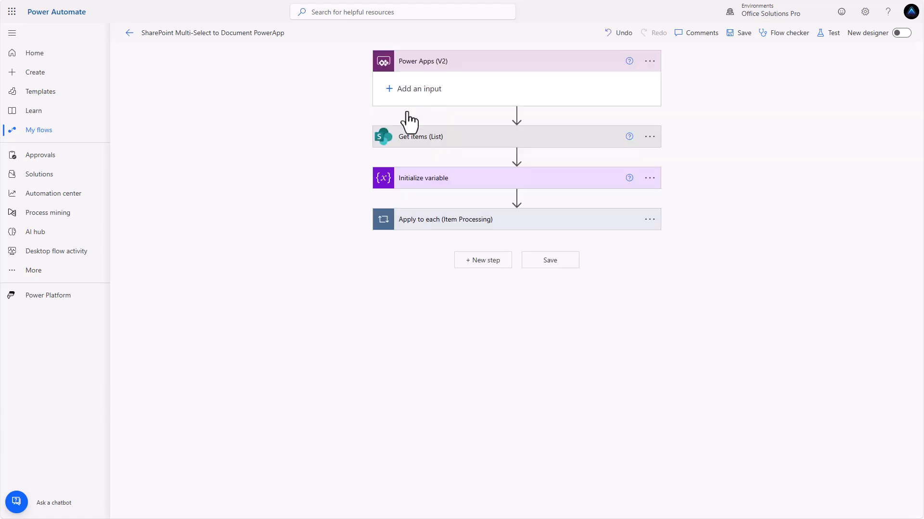
{"action": "left_click", "coordinate": [549, 261]}
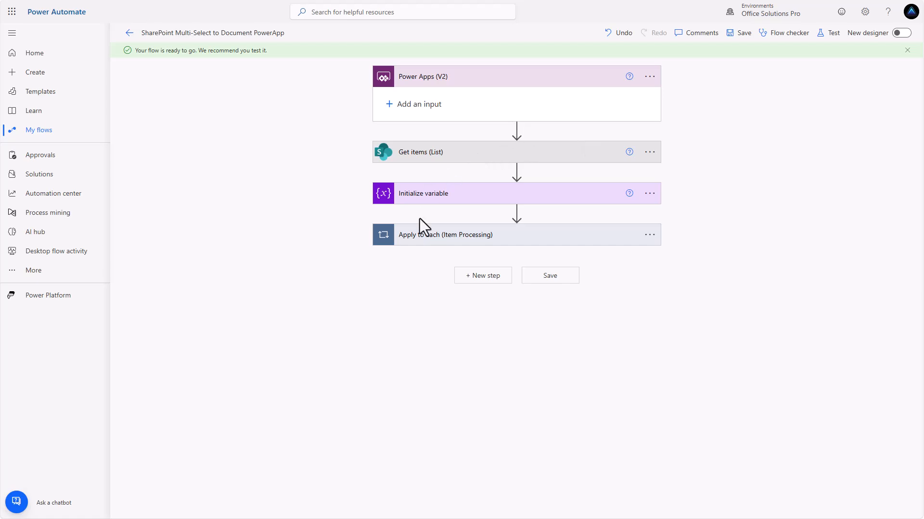
{"action": "left_click", "coordinate": [905, 51]}
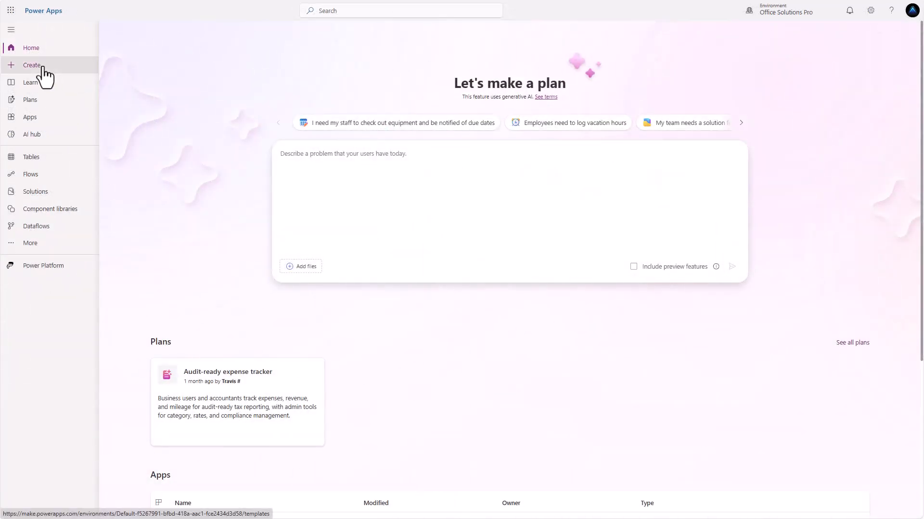
Switch to Power Apps and create a new app starting from a blank canvas.
{"action": "left_click", "coordinate": [42, 68]}
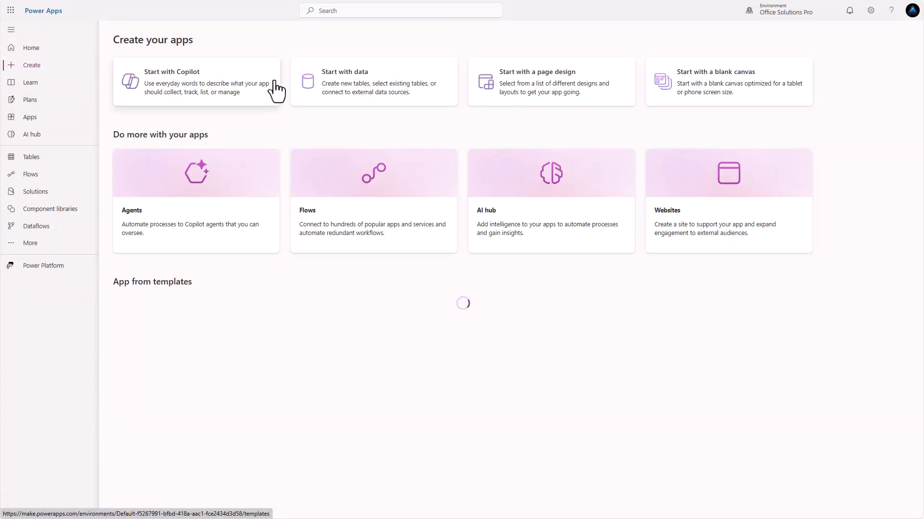
{"action": "left_click", "coordinate": [713, 77]}
{"action": "left_click", "coordinate": [316, 276]}
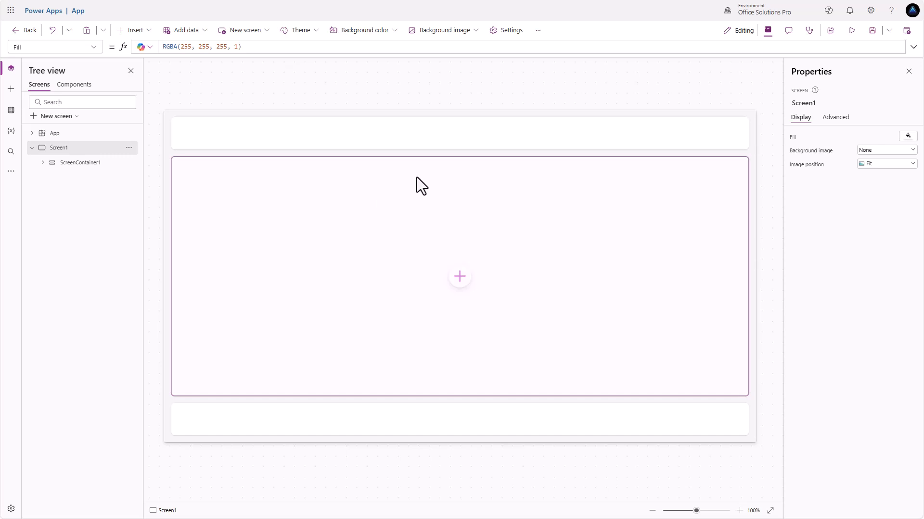
Delete the header and footer containers from Screen1, keeping only the main container.
{"action": "left_click", "coordinate": [420, 142]}
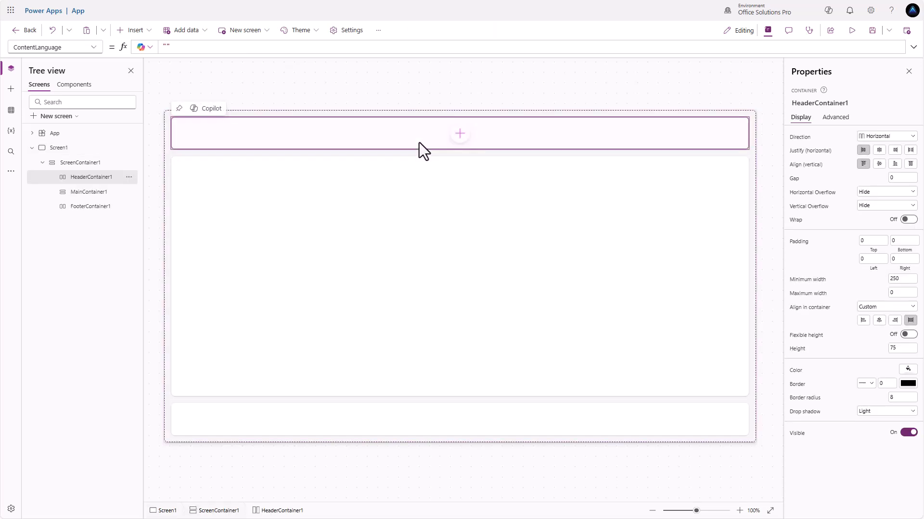
{"action": "left_click_drag", "start_coordinate": [419, 142], "coordinate": [439, 420]}
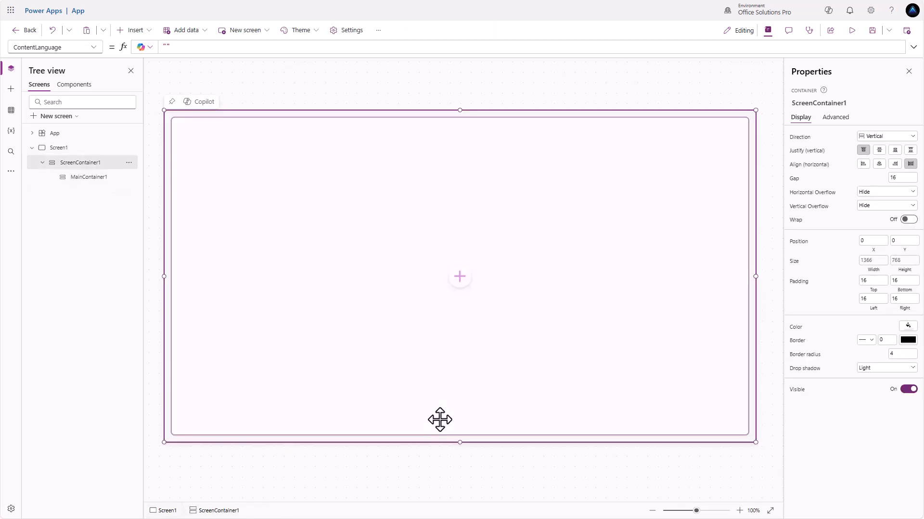
Enable "Modern controls and themes" in the app's update settings.
{"action": "left_click", "coordinate": [347, 31]}
{"action": "left_click", "coordinate": [282, 229]}
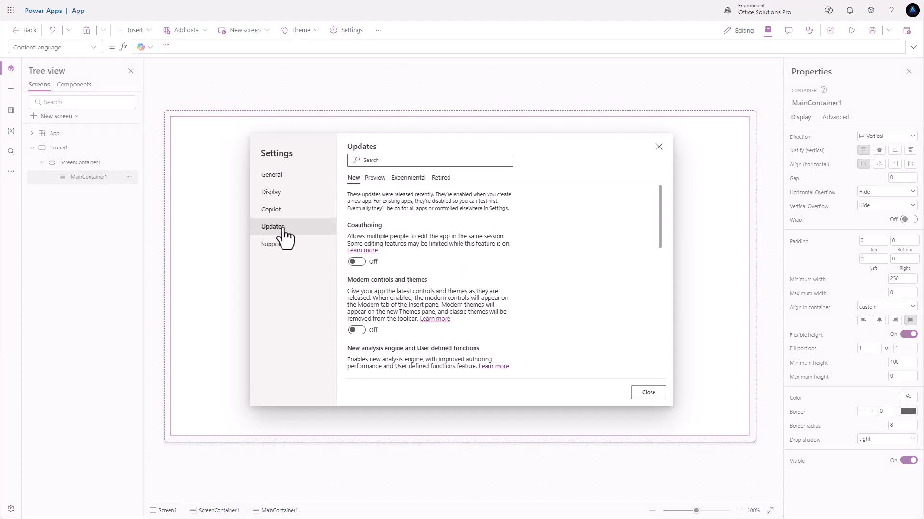
{"action": "left_click", "coordinate": [357, 330]}
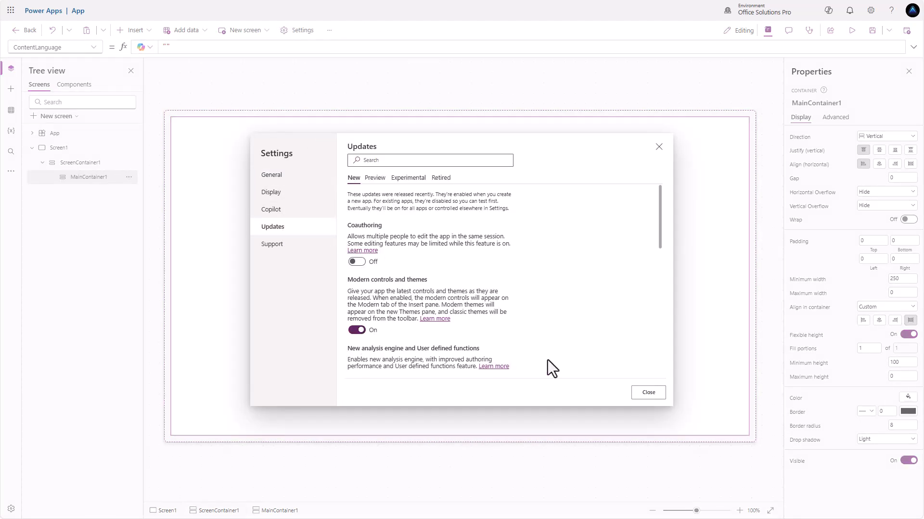
{"action": "left_click", "coordinate": [643, 395]}
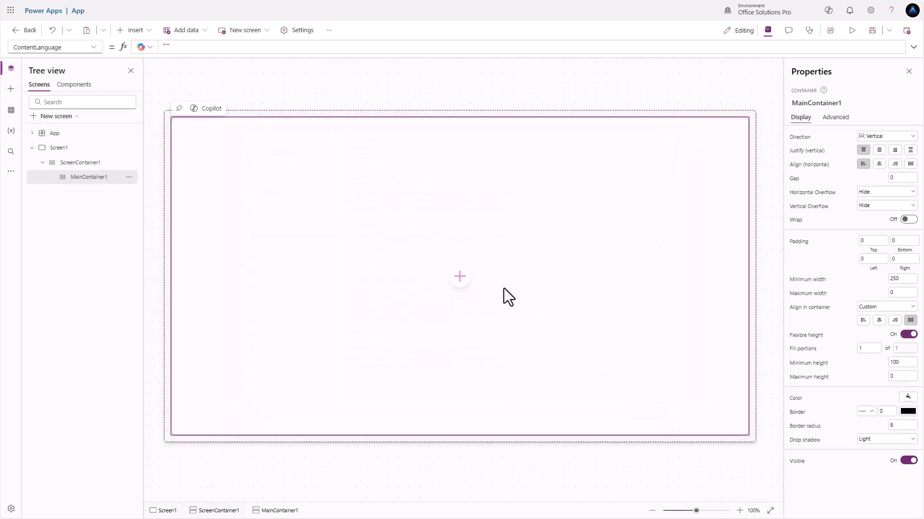
Insert a button into the main container and set the container's horizontal alignment to center.
{"action": "left_click", "coordinate": [144, 33]}
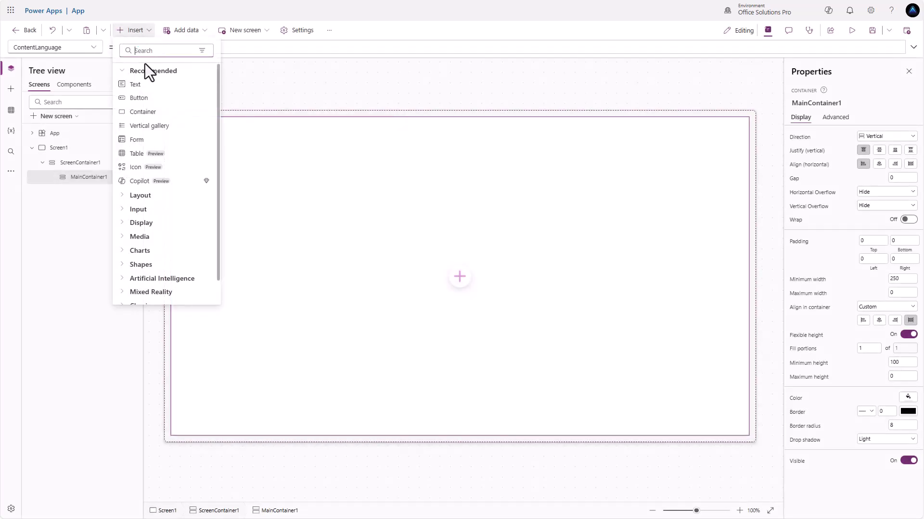
{"action": "left_click", "coordinate": [137, 99]}
{"action": "left_click", "coordinate": [484, 131]}
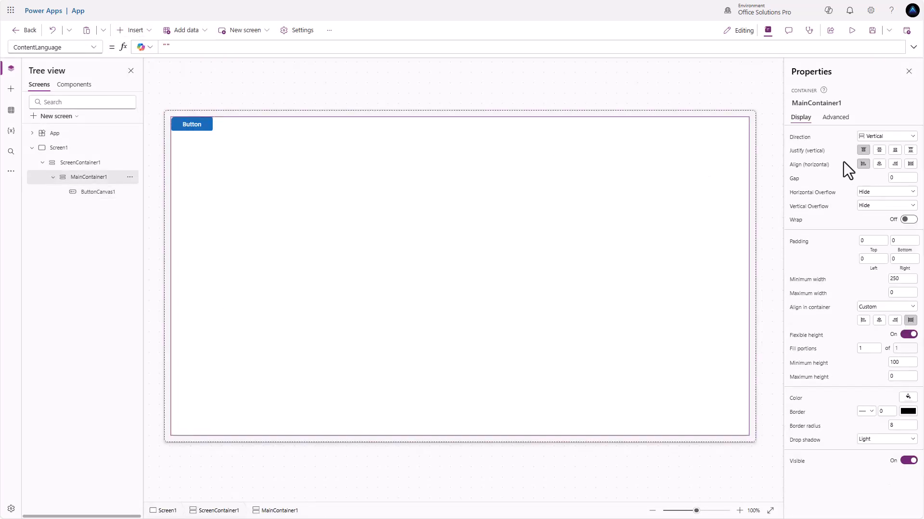
{"action": "left_click", "coordinate": [879, 165]}
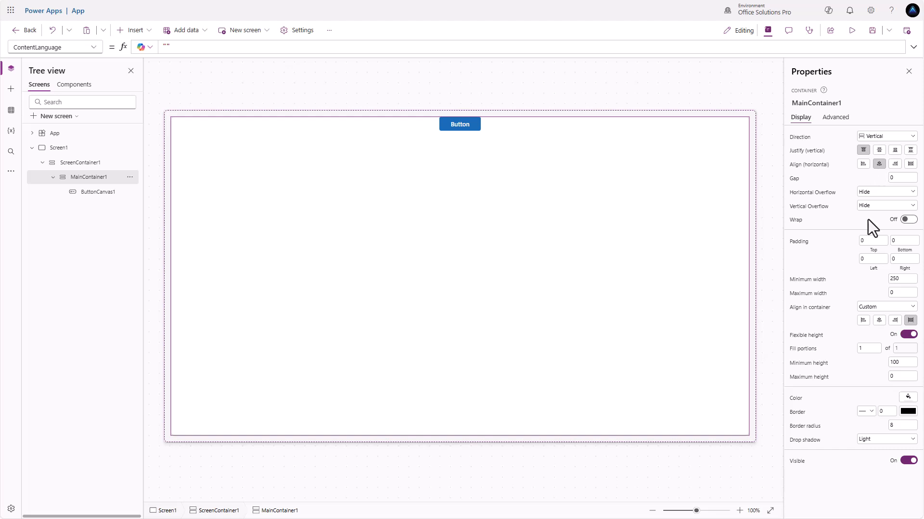
Set the main container's top padding to 20.
{"action": "left_click", "coordinate": [874, 240]}
{"action": "type", "text": "20"}
{"action": "left_click", "coordinate": [826, 247]}
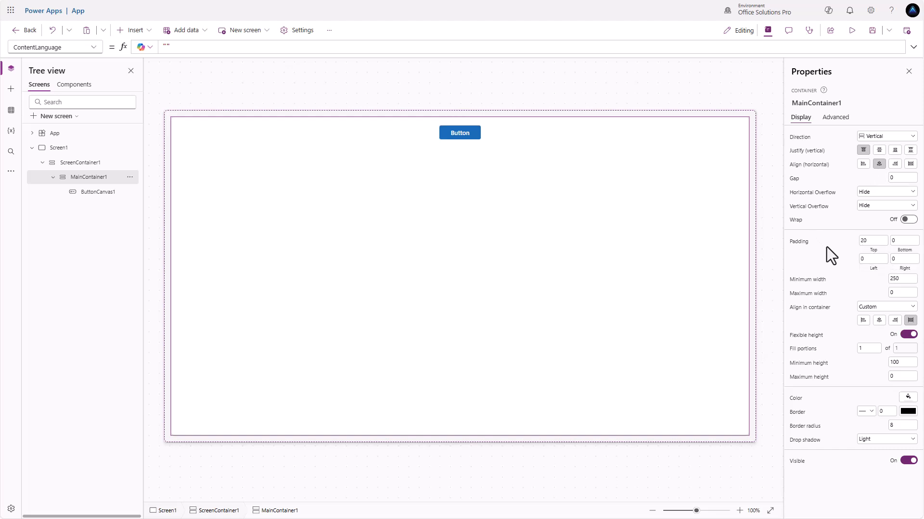
Set Screen1's Height to 100, keeping the original Max(App.Height, App.MinScreenHeight) formula below it as a // comment.
{"action": "left_click", "coordinate": [766, 229]}
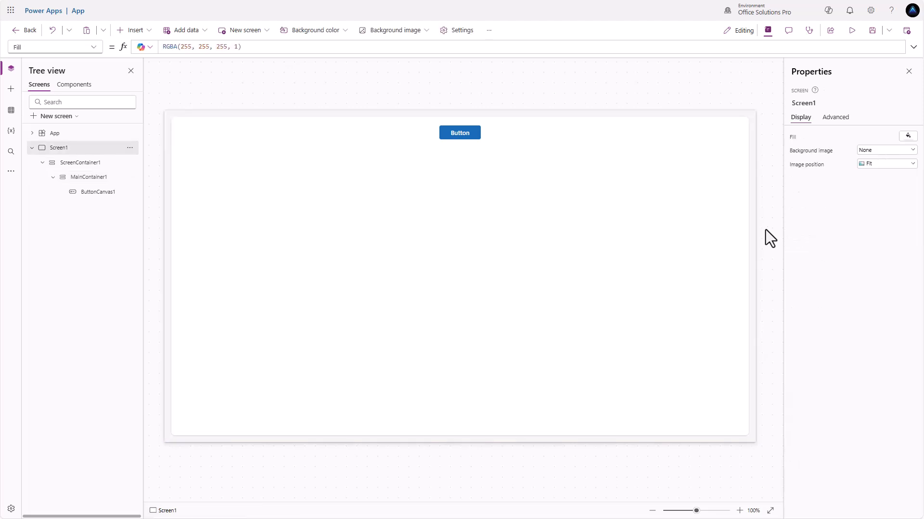
{"action": "left_click", "coordinate": [836, 118]}
{"action": "scroll", "coordinate": [829, 302], "scroll_direction": "down", "scroll_amount": 1}
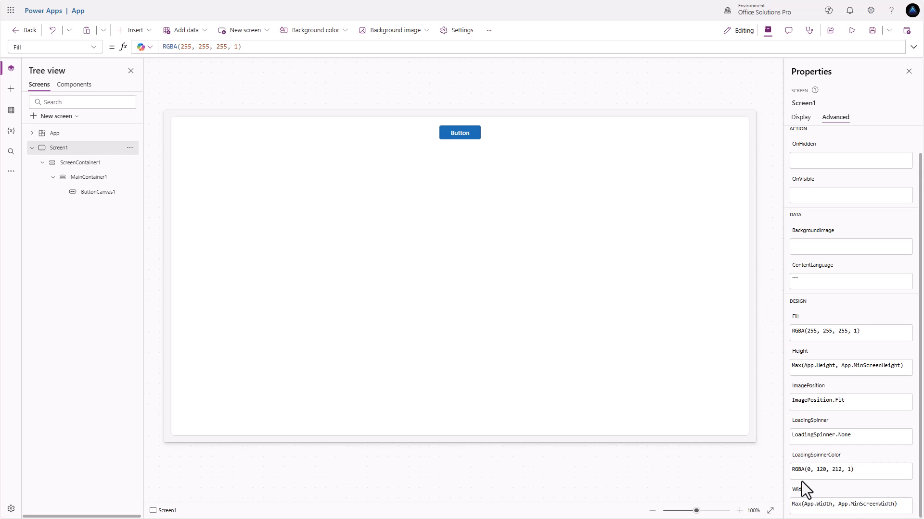
{"action": "left_click", "coordinate": [799, 368]}
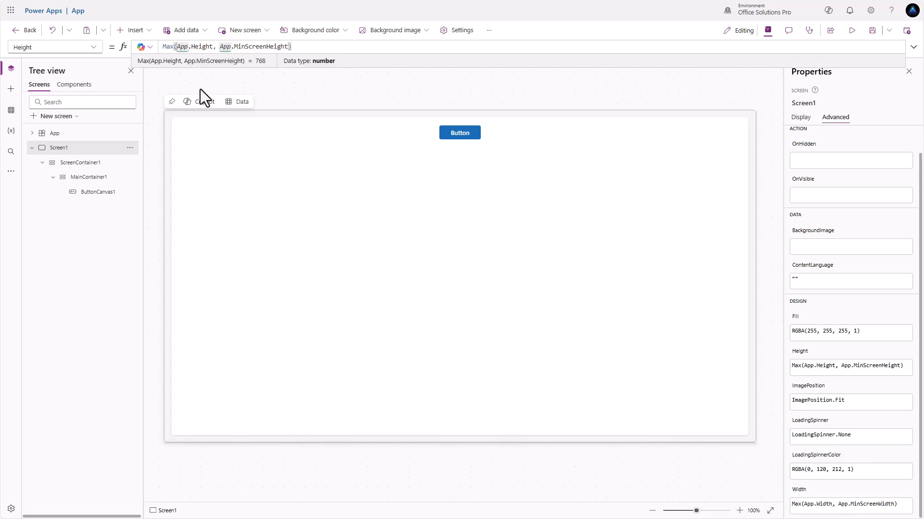
{"action": "left_click", "coordinate": [162, 47]}
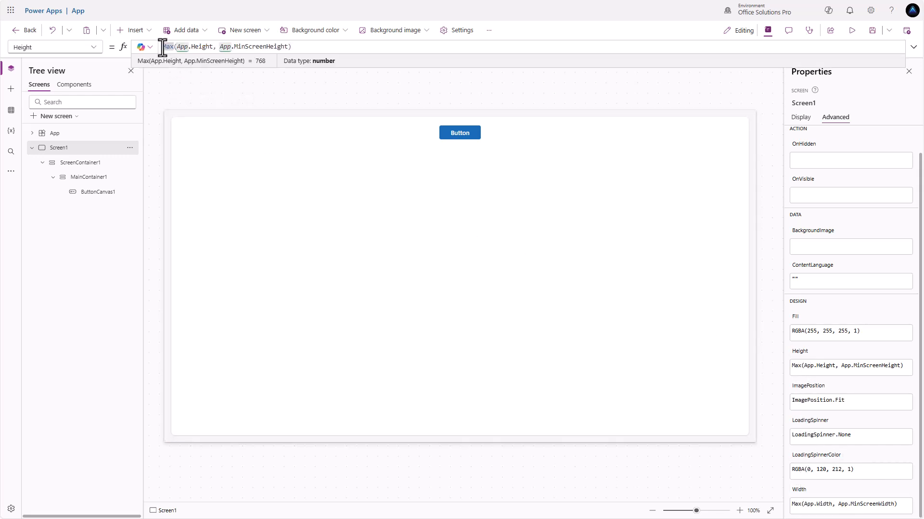
{"action": "type", "text": "//"}
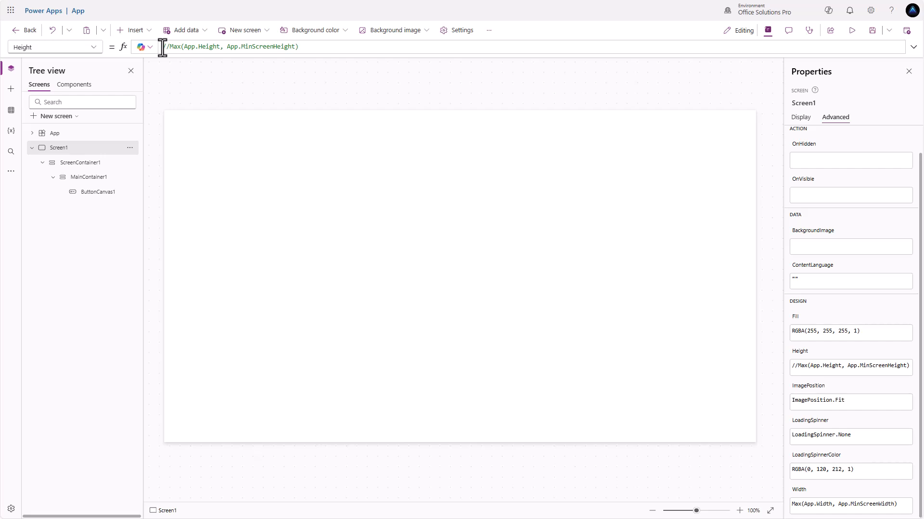
{"action": "key", "text": "Return"}
{"action": "key", "text": "Up"}
{"action": "type", "text": "100"}
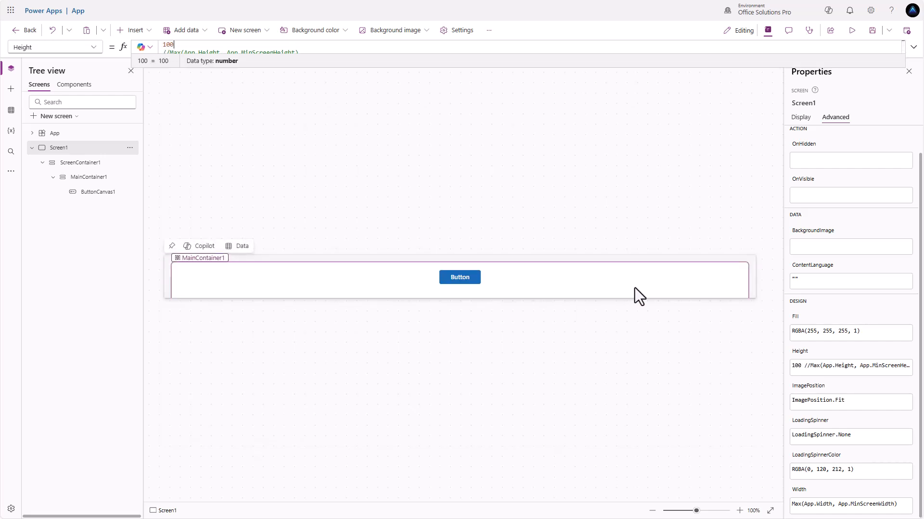
Set the main container's minimum height to 1.
{"action": "left_click", "coordinate": [634, 288]}
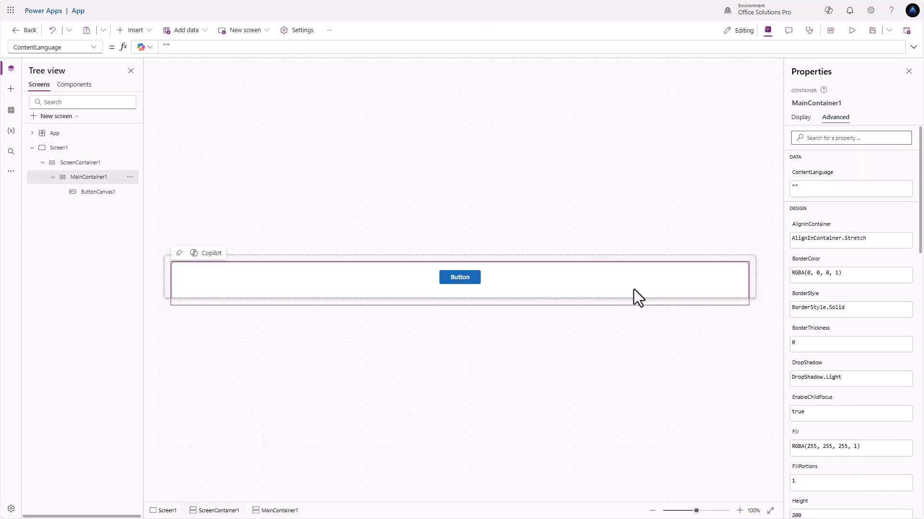
{"action": "left_click", "coordinate": [800, 117]}
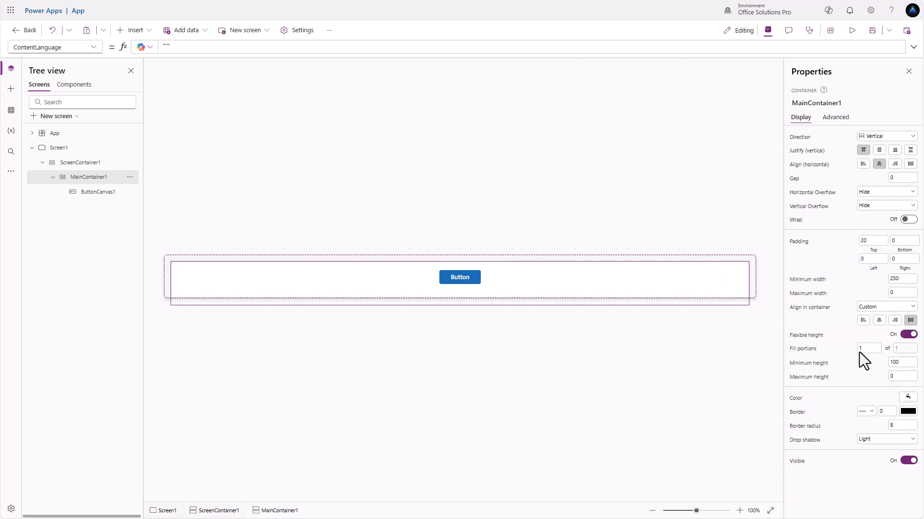
{"action": "left_click_drag", "start_coordinate": [906, 364], "coordinate": [848, 356]}
{"action": "type", "text": "1"}
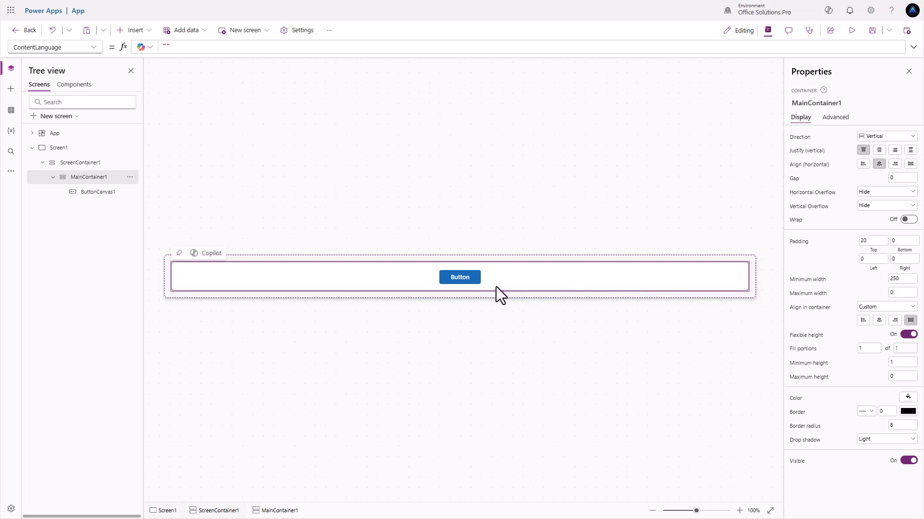
Change the button's text to "Generate Selected" and set its width to 150.
{"action": "left_click", "coordinate": [467, 278]}
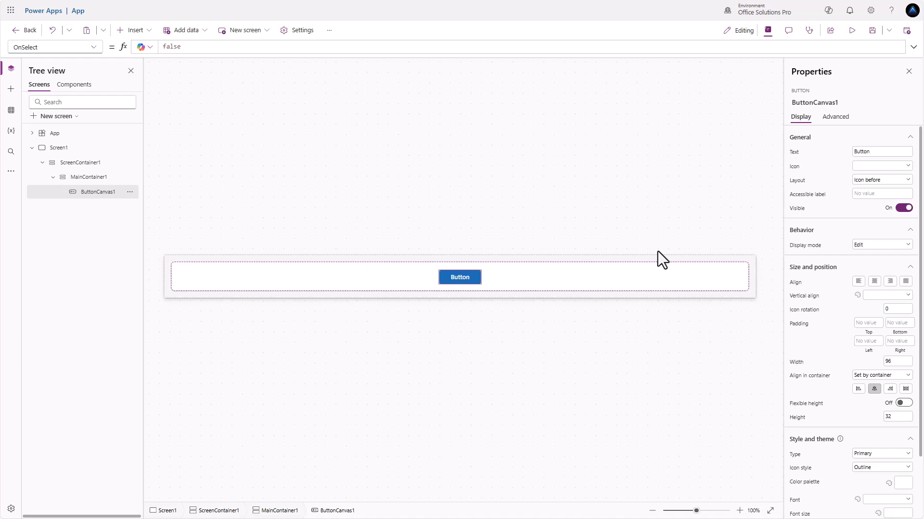
{"action": "left_click", "coordinate": [886, 152]}
{"action": "type", "text": "Generate Selected"}
{"action": "left_click", "coordinate": [897, 362]}
{"action": "type", "text": "150"}
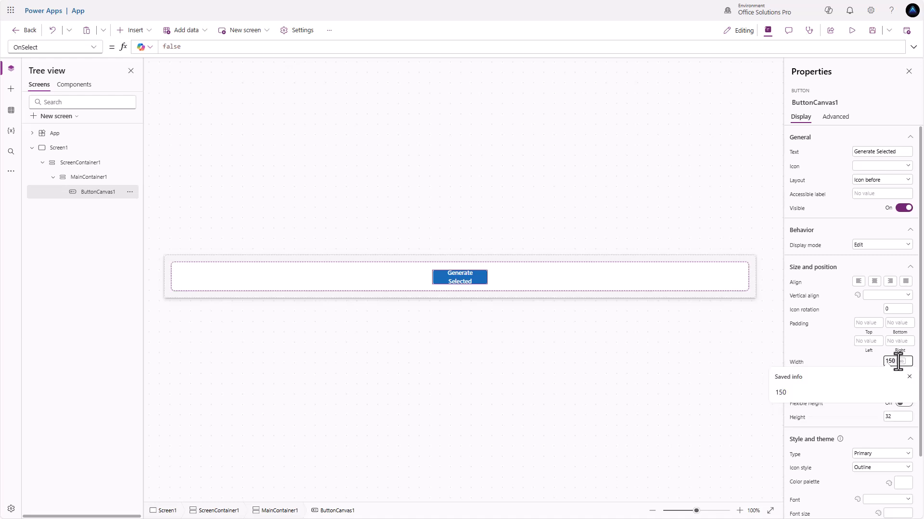
{"action": "key", "text": "Return"}
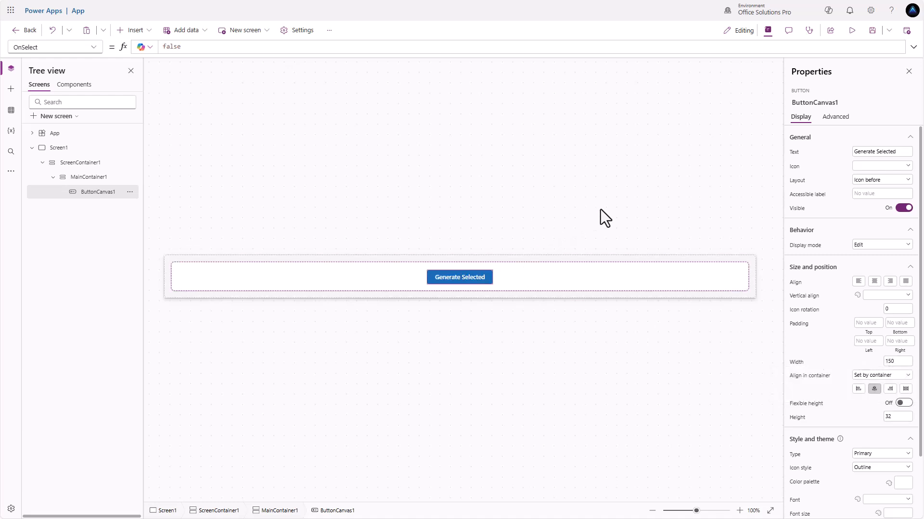
Rename the app as "SharePoint List Buttons" in its general settings.
{"action": "left_click", "coordinate": [295, 30]}
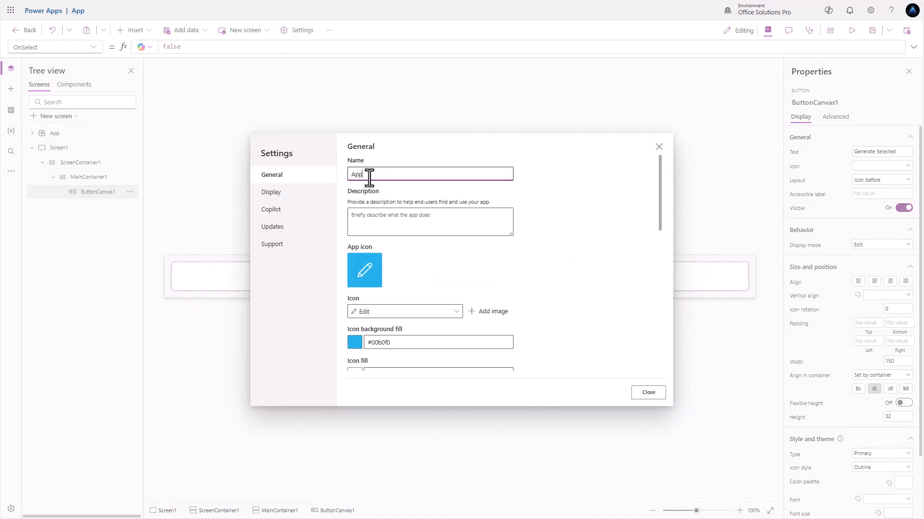
{"action": "double_click", "coordinate": [353, 174]}
{"action": "type", "text": "SharePoint List Buttons"}
{"action": "left_click", "coordinate": [644, 393]}
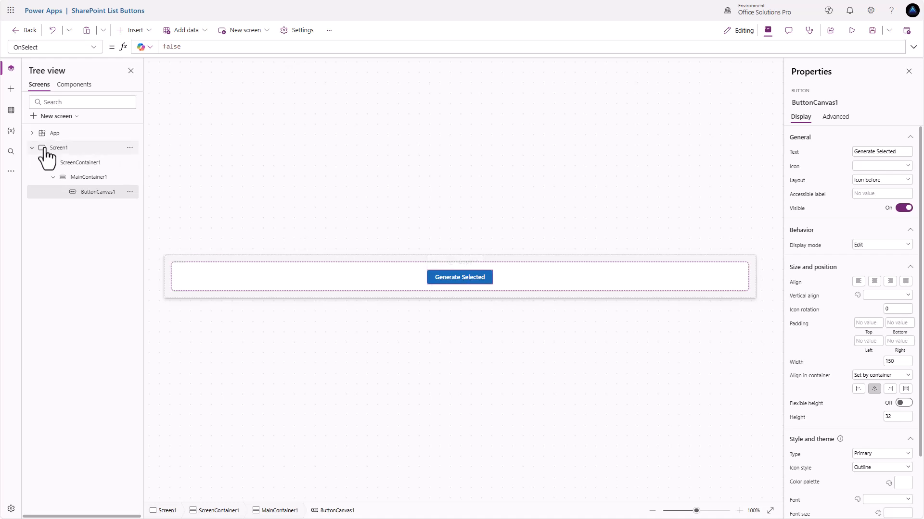
Create a custom theme named OSP with the Arial font and the hex color 07708b.
{"action": "left_click", "coordinate": [11, 171]}
{"action": "left_click", "coordinate": [31, 178]}
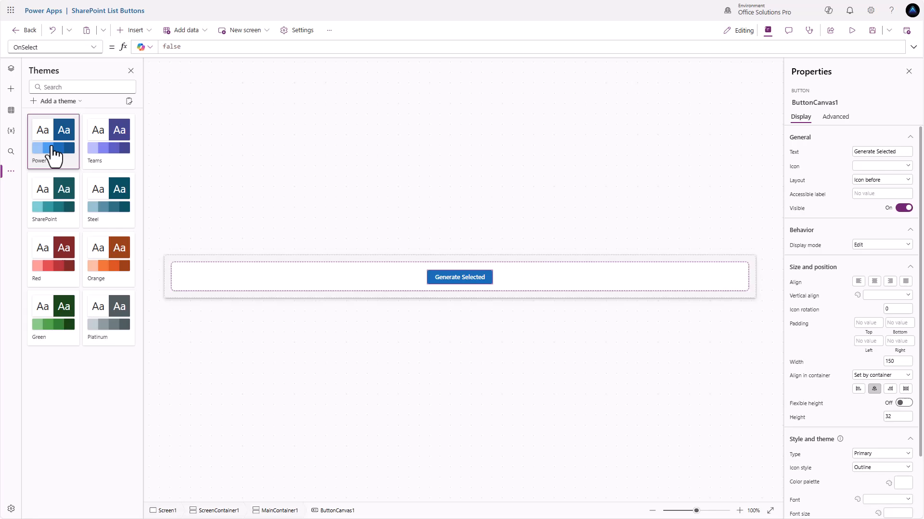
{"action": "left_click", "coordinate": [57, 102]}
{"action": "left_click", "coordinate": [522, 167]}
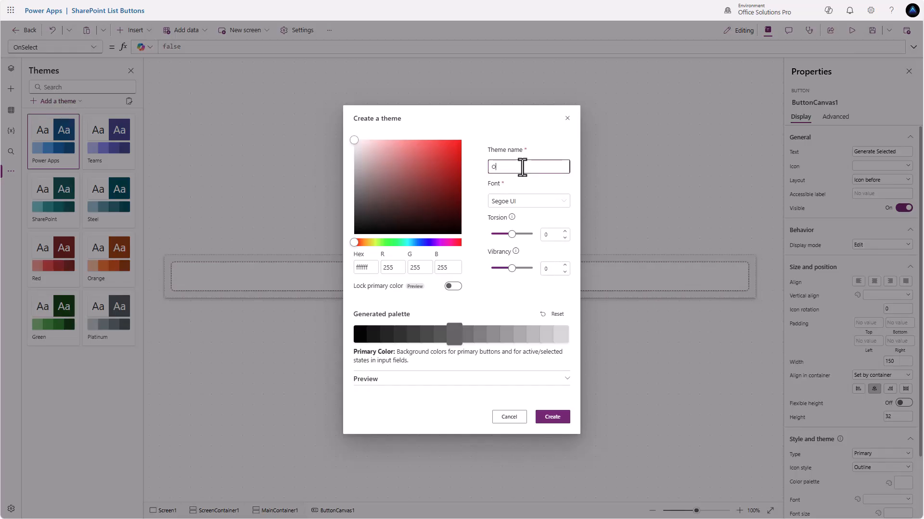
{"action": "type", "text": "OSP"}
{"action": "left_click", "coordinate": [526, 202]}
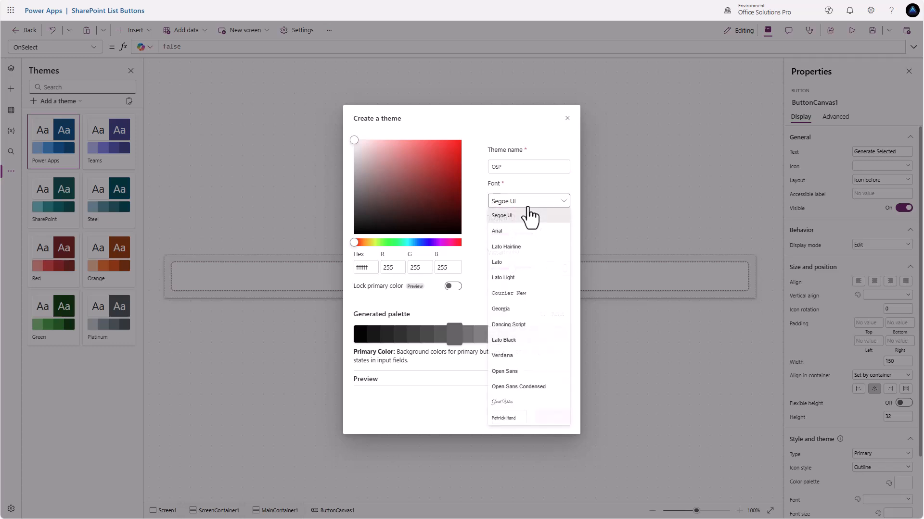
{"action": "left_click", "coordinate": [522, 233]}
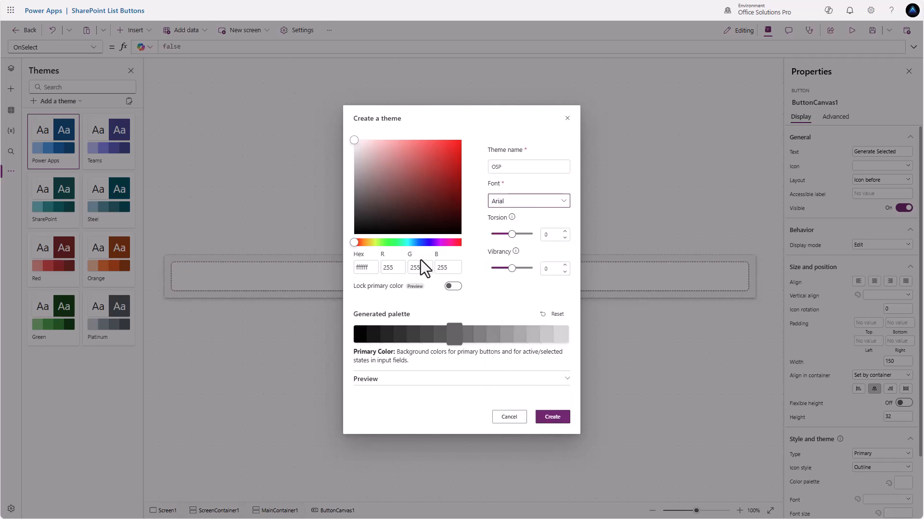
{"action": "double_click", "coordinate": [370, 268]}
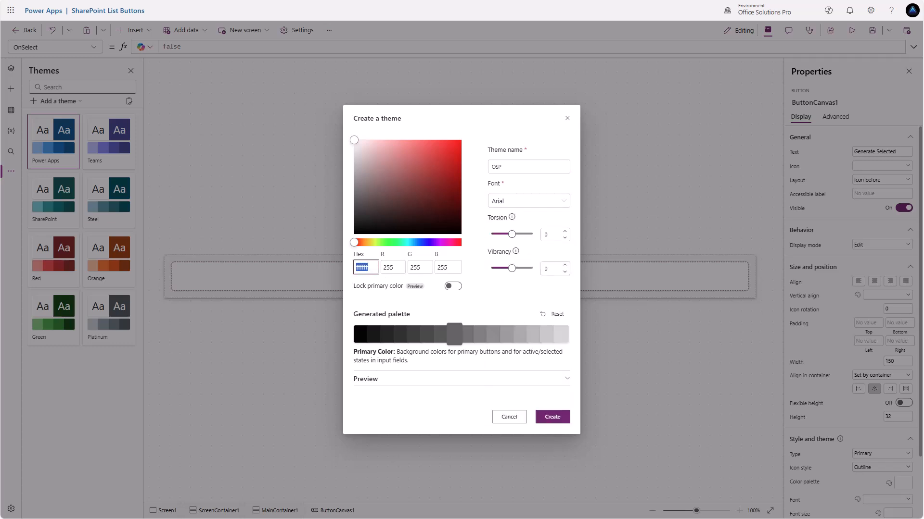
{"action": "type", "text": "07708b"}
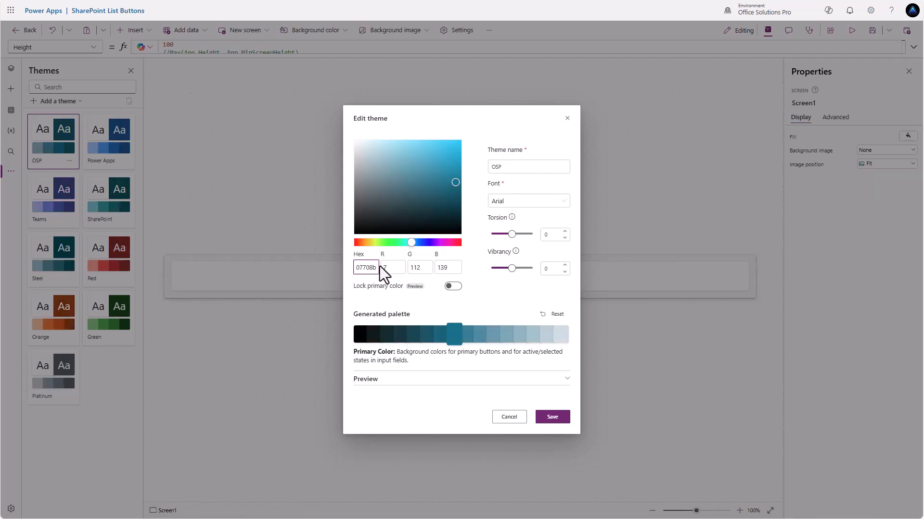
Correct the OSP theme's hex color to 0770b8 and save the theme.
{"action": "key", "text": "BackSpace"}
{"action": "key", "text": "BackSpace"}
{"action": "type", "text": "b8"}
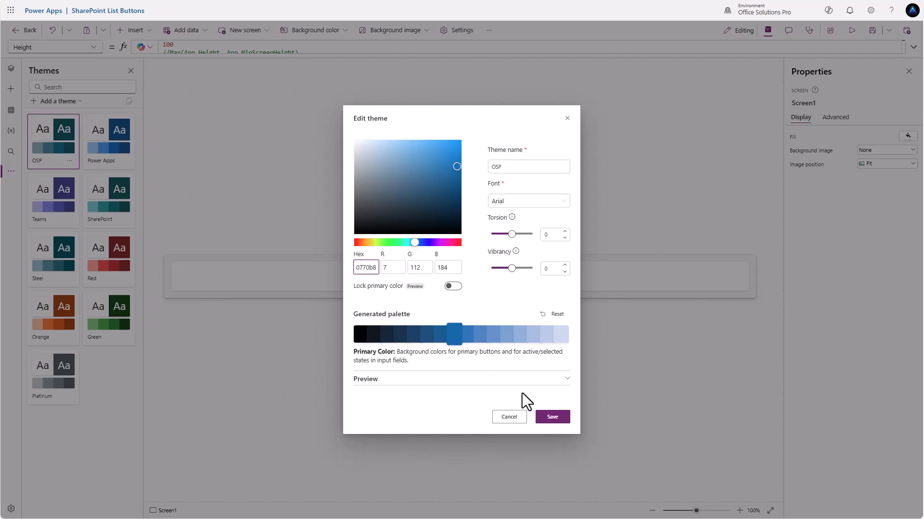
{"action": "left_click", "coordinate": [543, 416]}
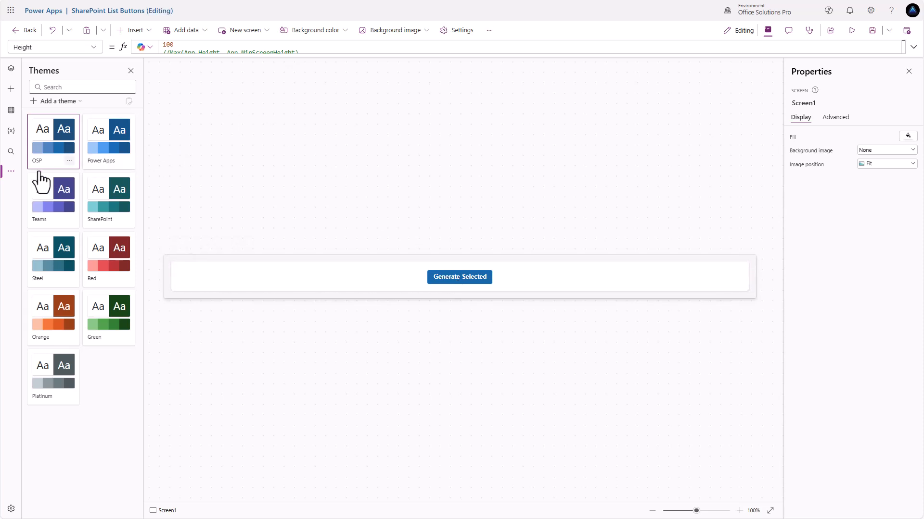
Add the existing instant Power Automate flow for SharePoint Multi-Select to Document to the app.
{"action": "left_click", "coordinate": [11, 172]}
{"action": "left_click", "coordinate": [57, 212]}
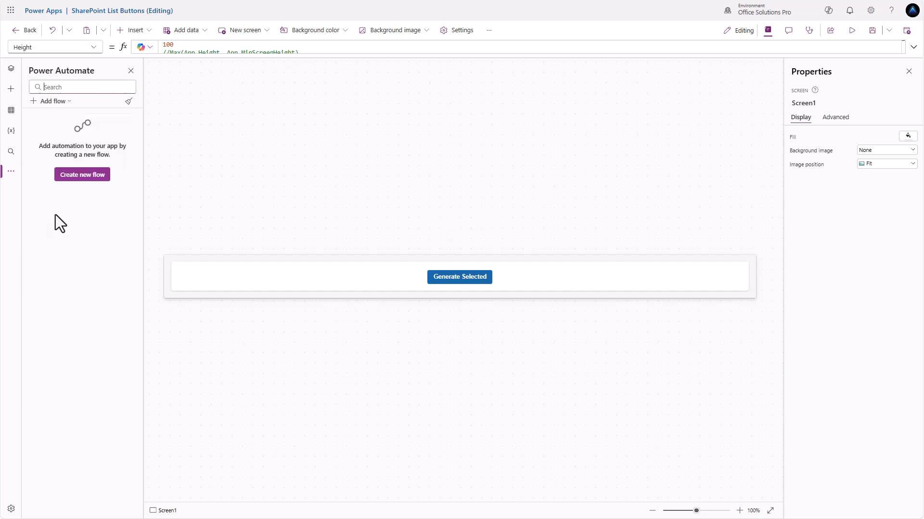
{"action": "left_click", "coordinate": [61, 102]}
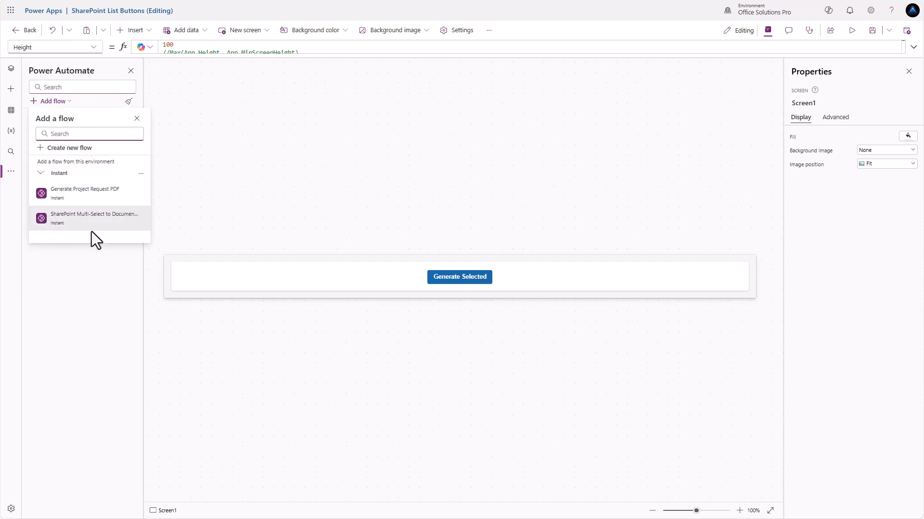
{"action": "left_click", "coordinate": [74, 223]}
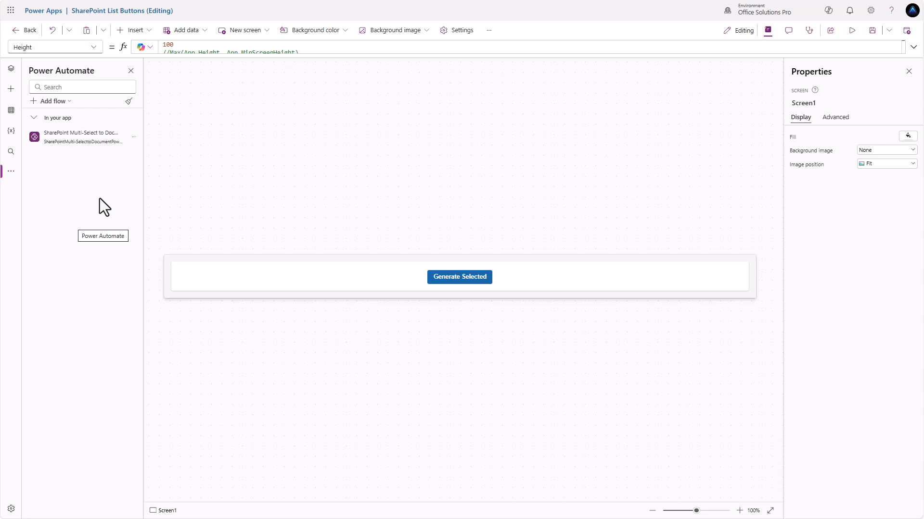
Set the Generate Selected button's OnSelect formula to 'SharePointMulti-SelecttoDocumentPowerApp'.Run().
{"action": "left_click", "coordinate": [446, 280]}
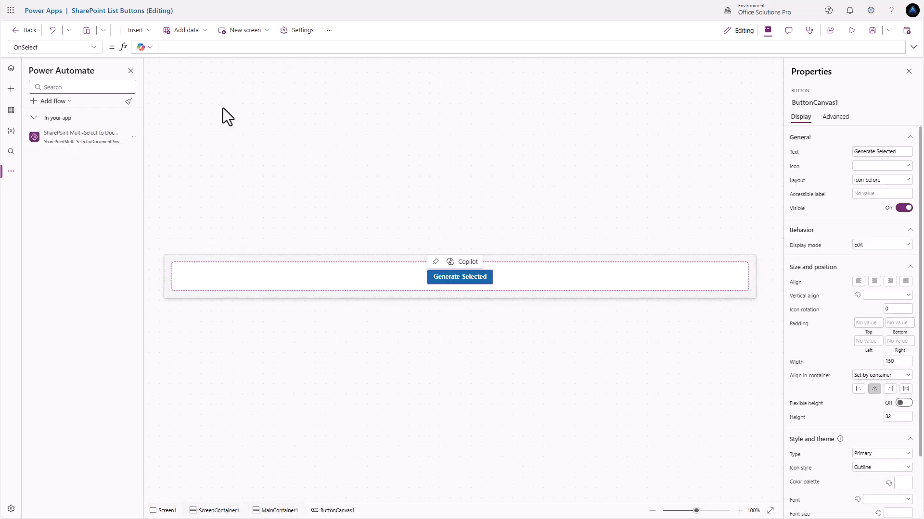
{"action": "left_click", "coordinate": [176, 47]}
{"action": "type", "text": "sha"}
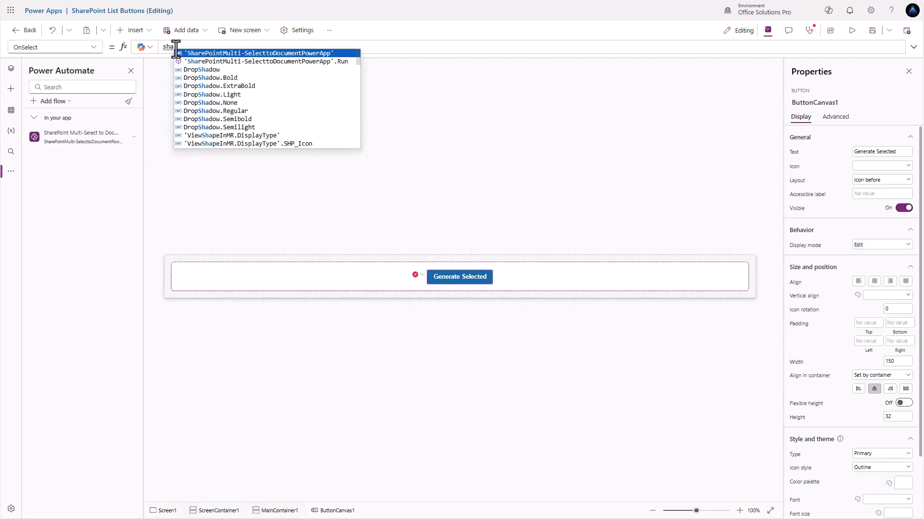
{"action": "key", "text": "Down"}
{"action": "key", "text": "Tab"}
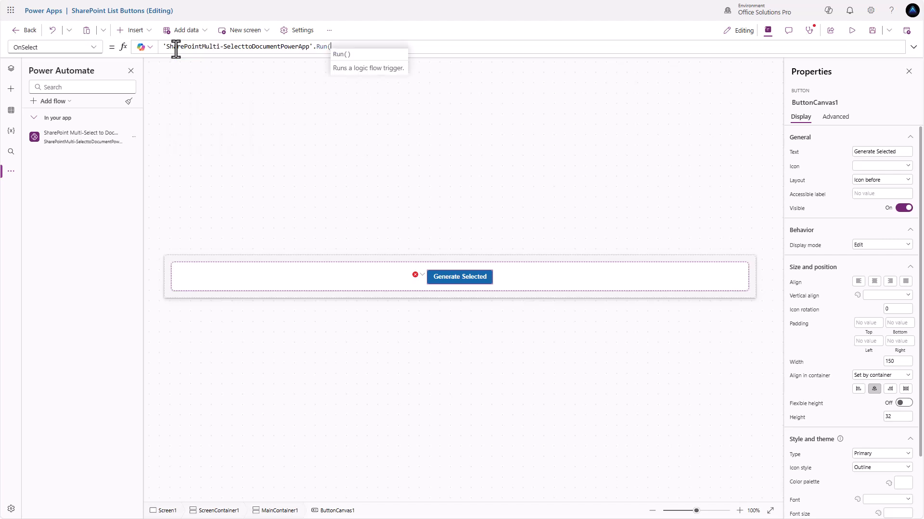
{"action": "type", "text": ")"}
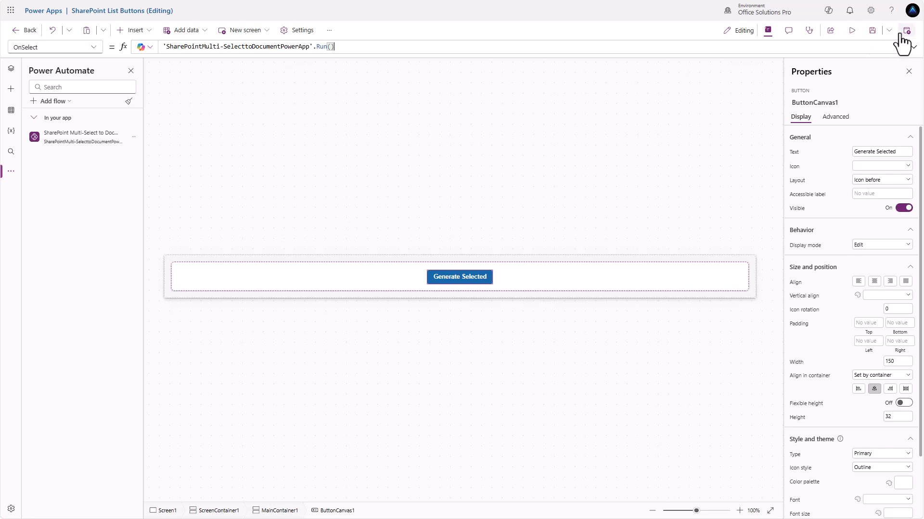
Save and publish this version of the app, and copy its share link.
{"action": "left_click", "coordinate": [872, 30]}
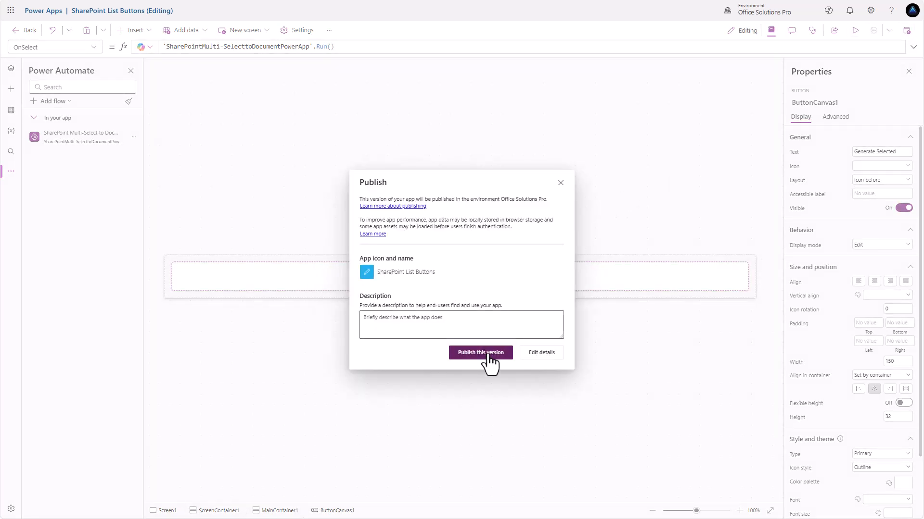
{"action": "left_click", "coordinate": [481, 353]}
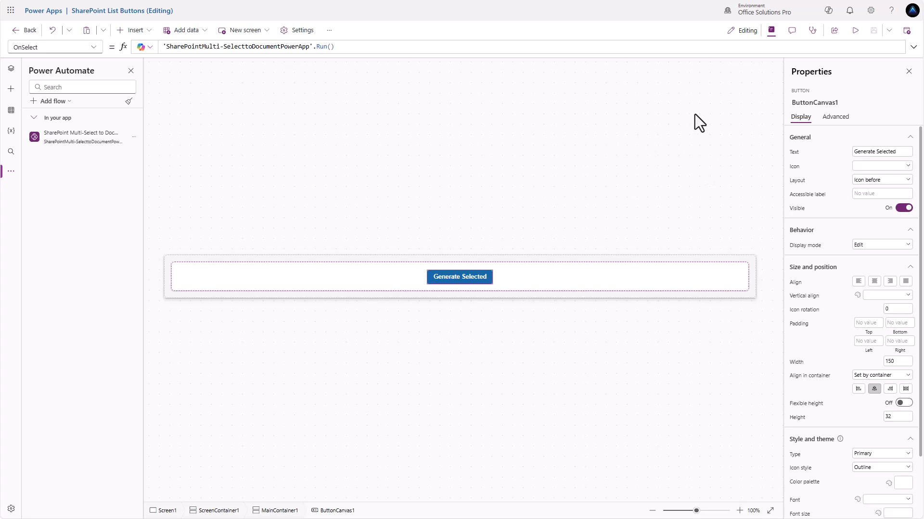
{"action": "left_click", "coordinate": [835, 31]}
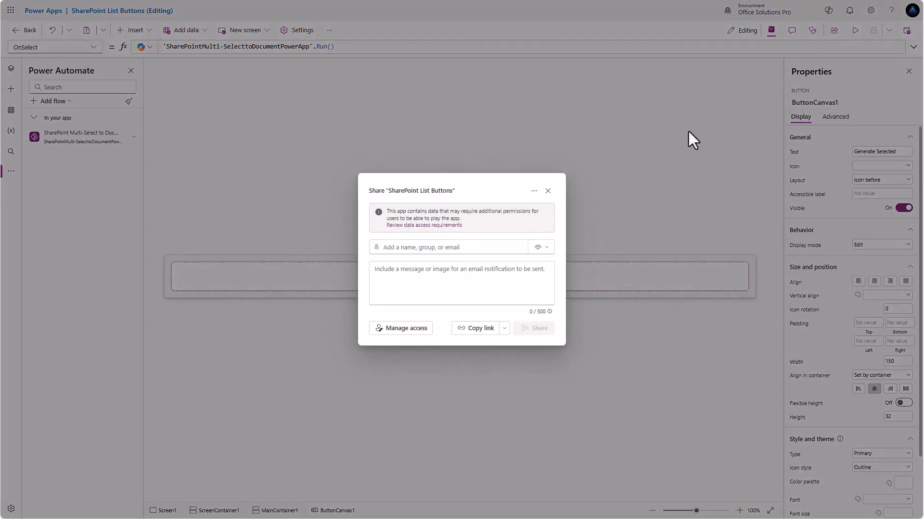
{"action": "left_click", "coordinate": [480, 332]}
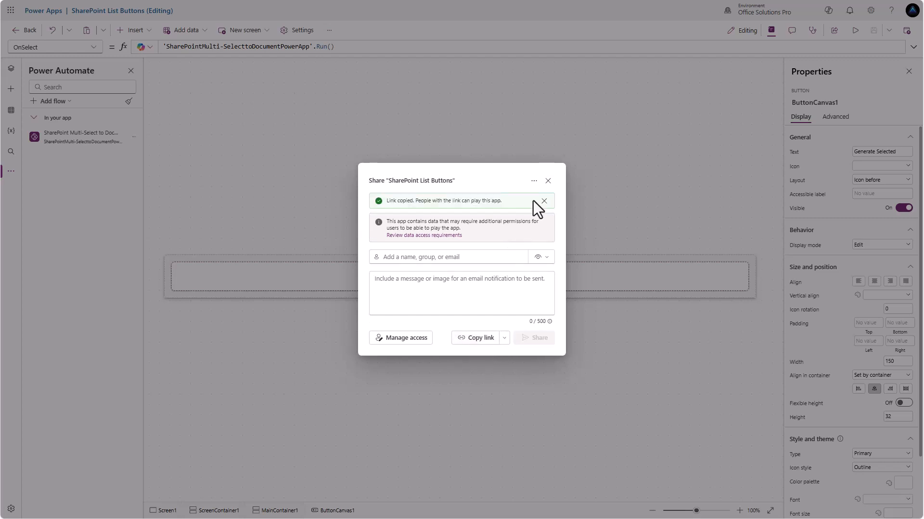
{"action": "left_click", "coordinate": [547, 181]}
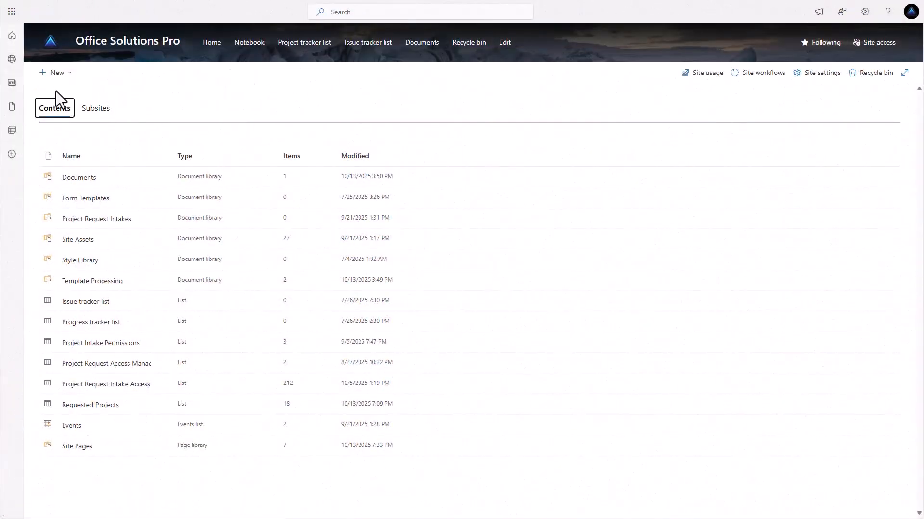
Create a new site page with a one-column section and a one-third left section below it.
{"action": "left_click", "coordinate": [61, 76]}
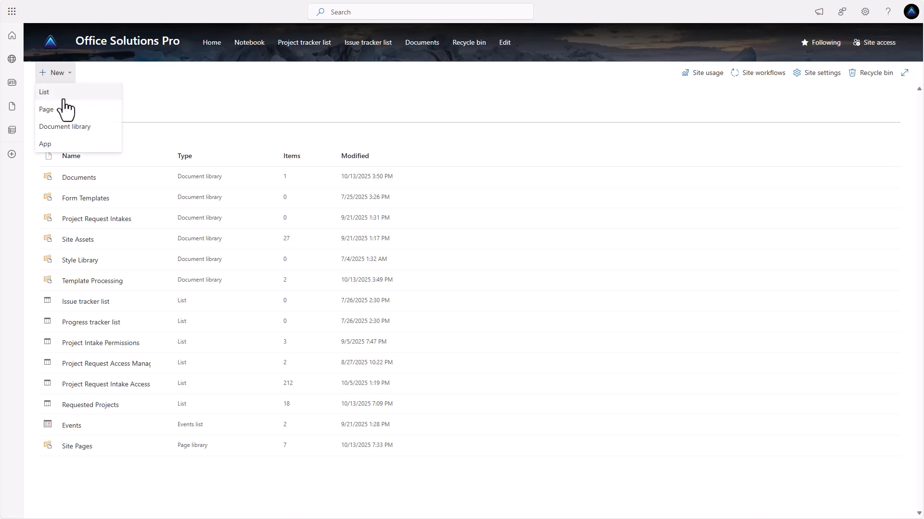
{"action": "left_click", "coordinate": [58, 127]}
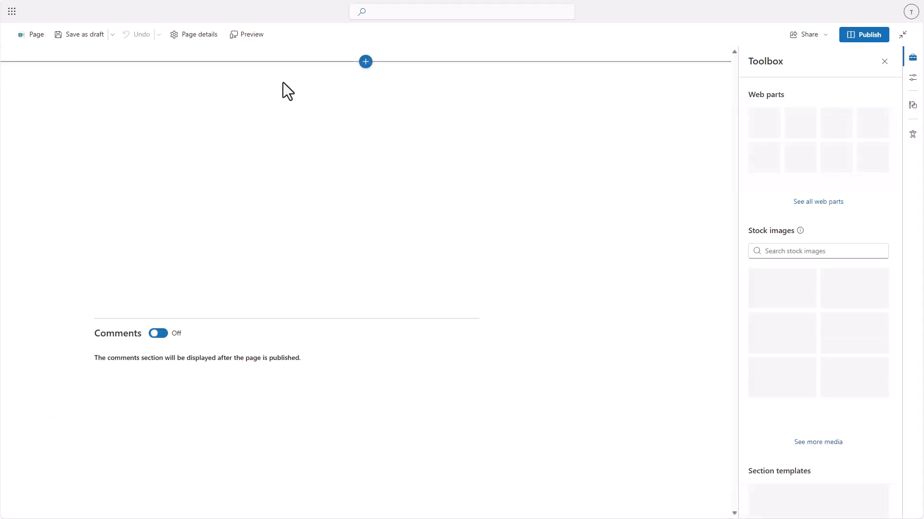
{"action": "left_click", "coordinate": [366, 62]}
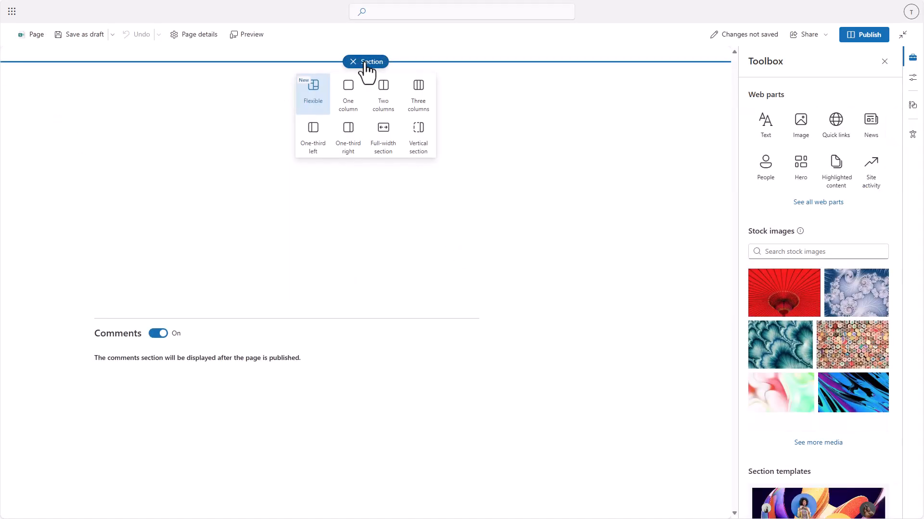
{"action": "left_click", "coordinate": [347, 98]}
{"action": "left_click", "coordinate": [368, 142]}
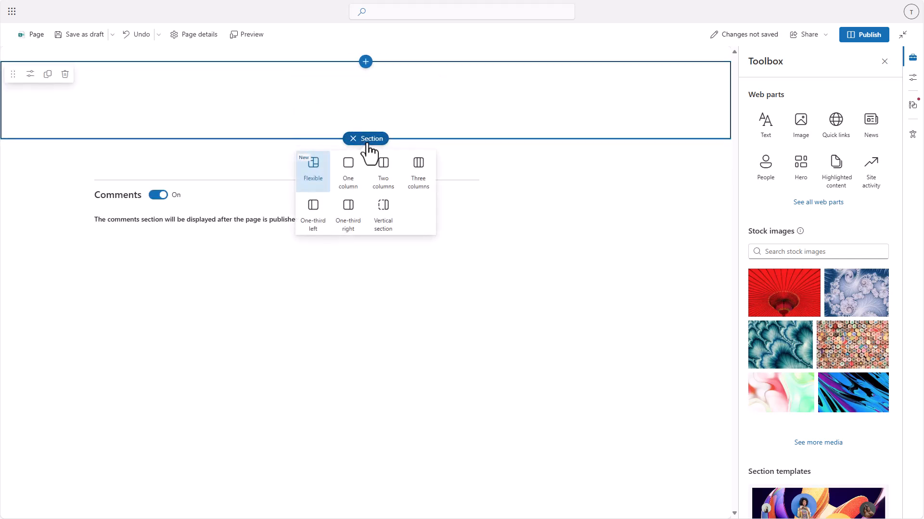
{"action": "left_click", "coordinate": [313, 214]}
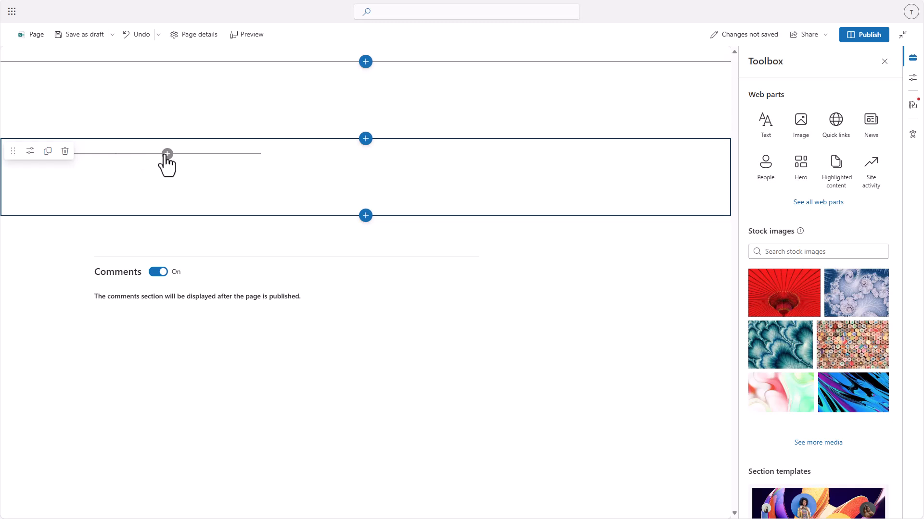
Add a Microsoft PowerApps web part to the narrow column of the one-third left section, linked to the app's copied web link.
{"action": "left_click", "coordinate": [167, 155]}
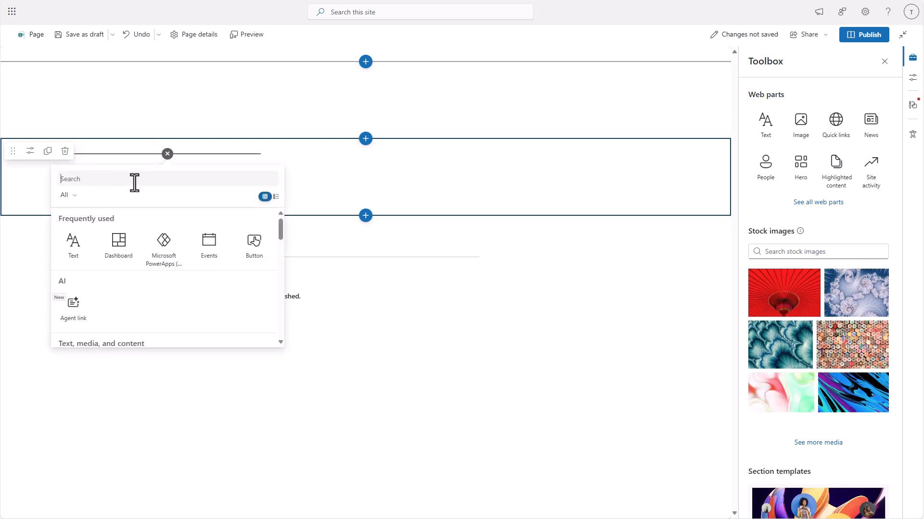
{"action": "type", "text": "power"}
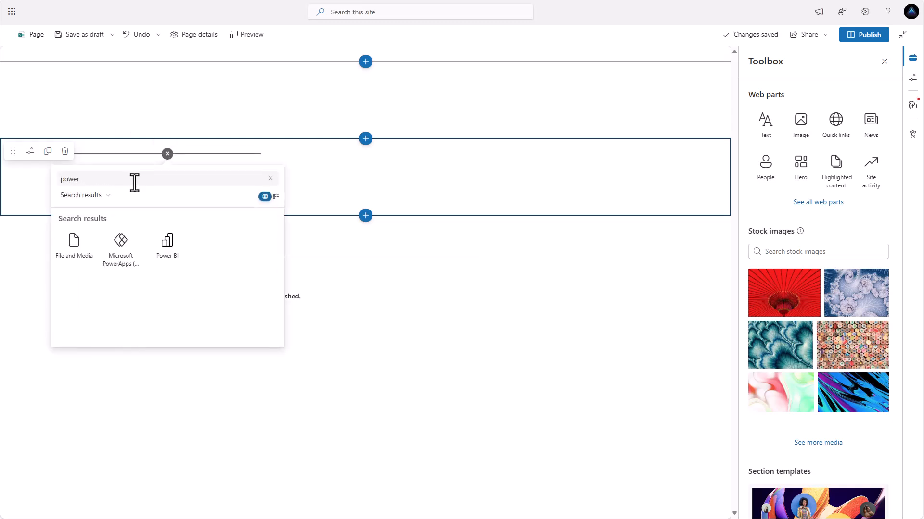
{"action": "left_click", "coordinate": [121, 245]}
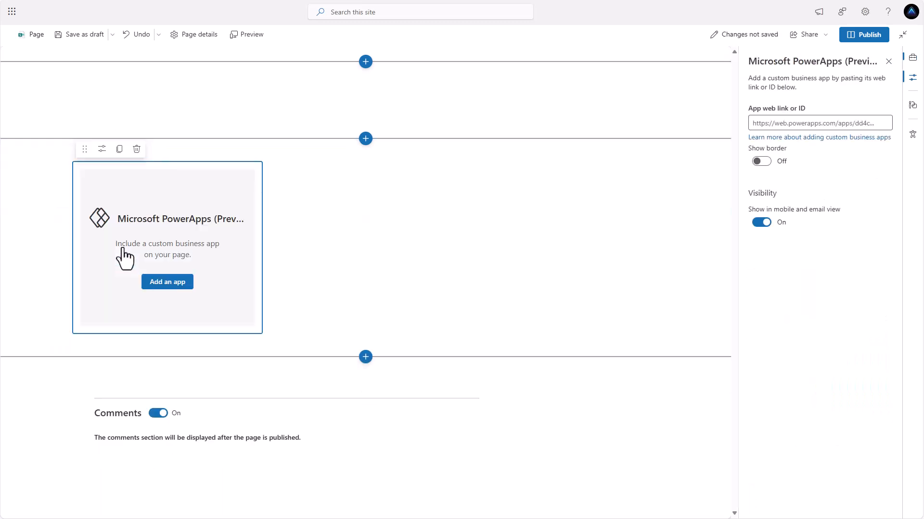
{"action": "left_click", "coordinate": [781, 119]}
{"action": "key", "text": "ctrl+v"}
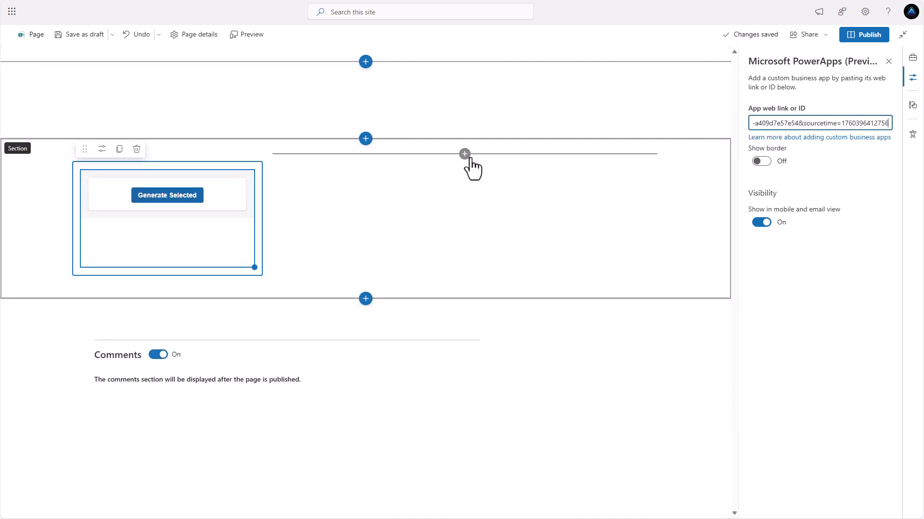
Add a List web part for Requested Projects to the wide column beside the app.
{"action": "left_click", "coordinate": [467, 157]}
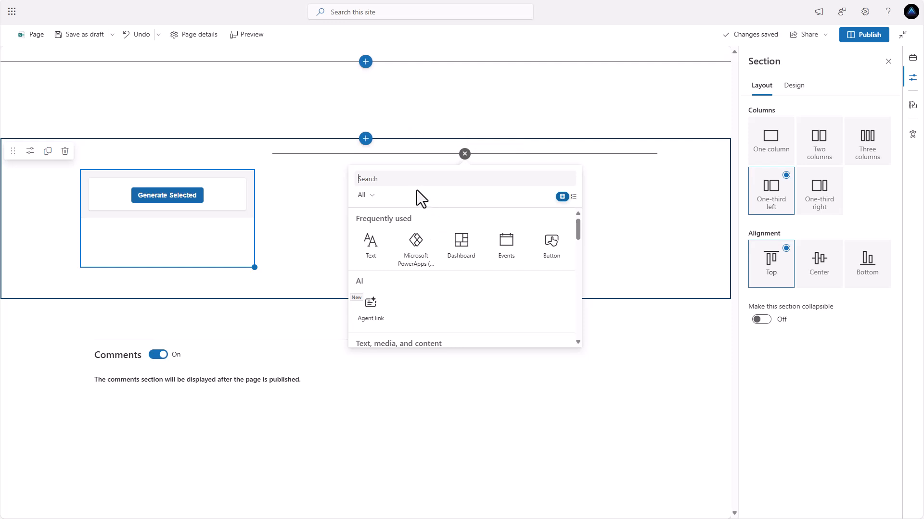
{"action": "type", "text": "list"}
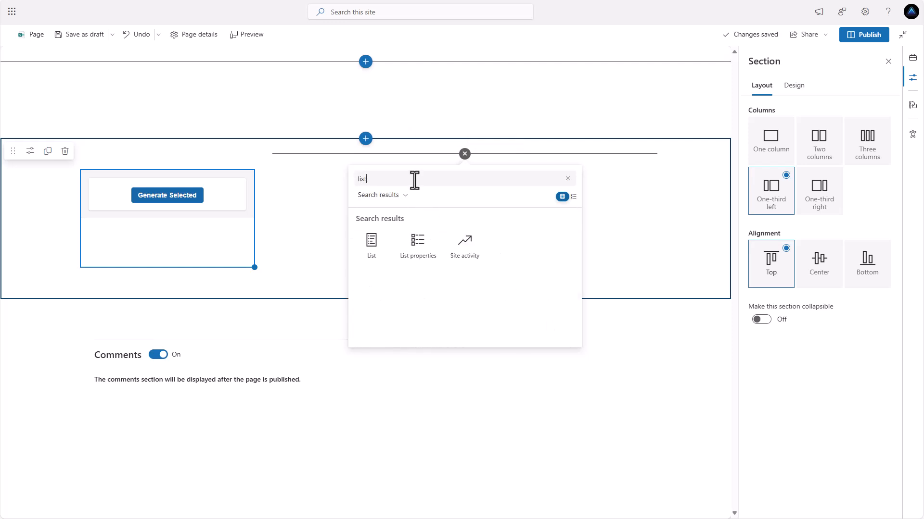
{"action": "left_click", "coordinate": [387, 243]}
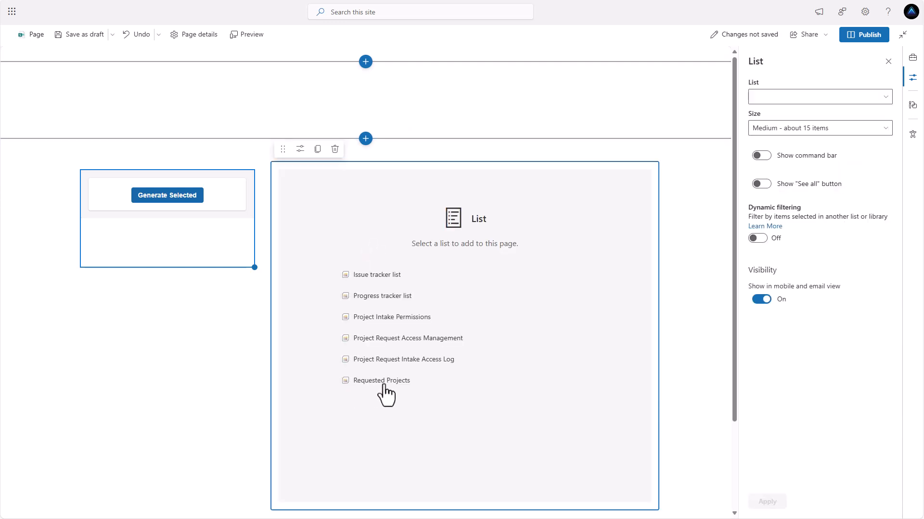
{"action": "left_click", "coordinate": [382, 382]}
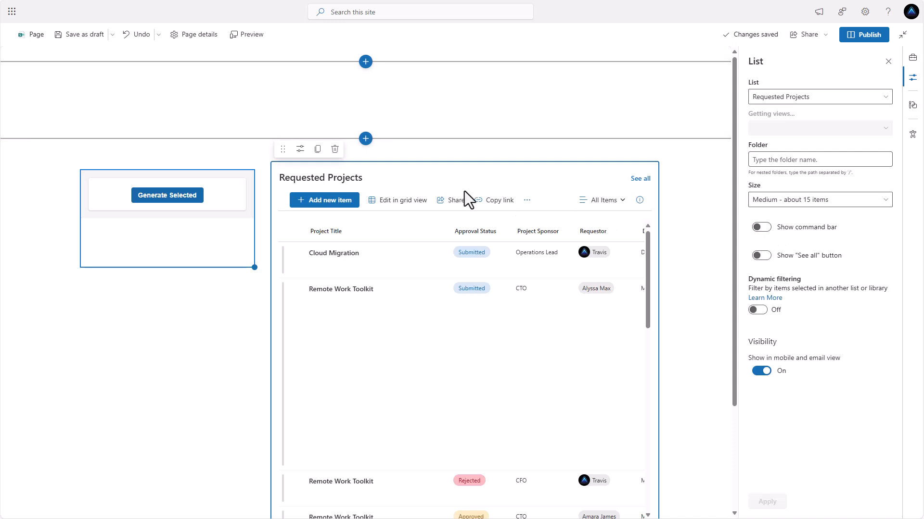
Hide the "See all" button on the Requested Projects list web part and apply the change.
{"action": "left_click", "coordinate": [765, 257]}
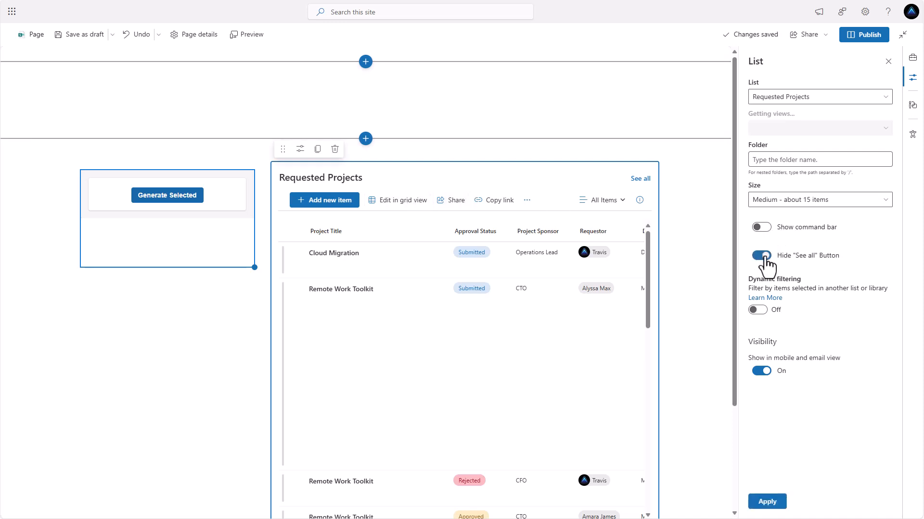
{"action": "left_click", "coordinate": [766, 501]}
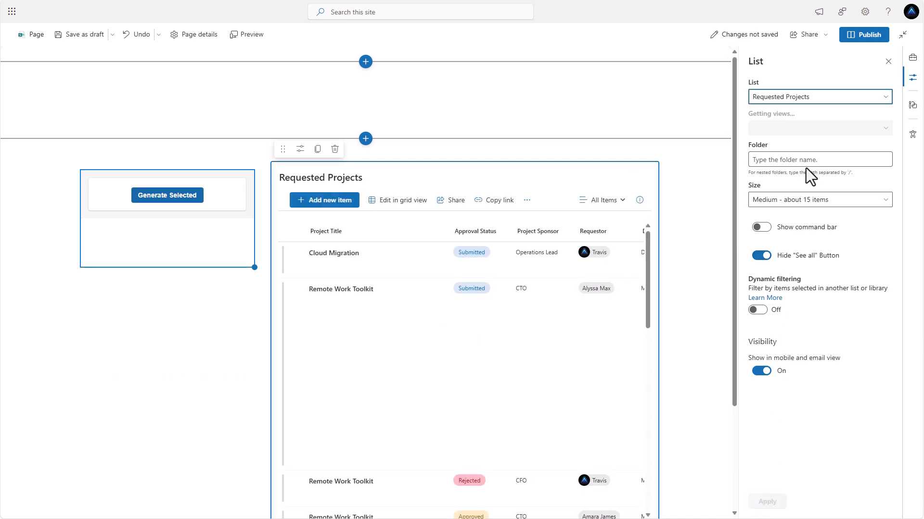
{"action": "left_click", "coordinate": [887, 61]}
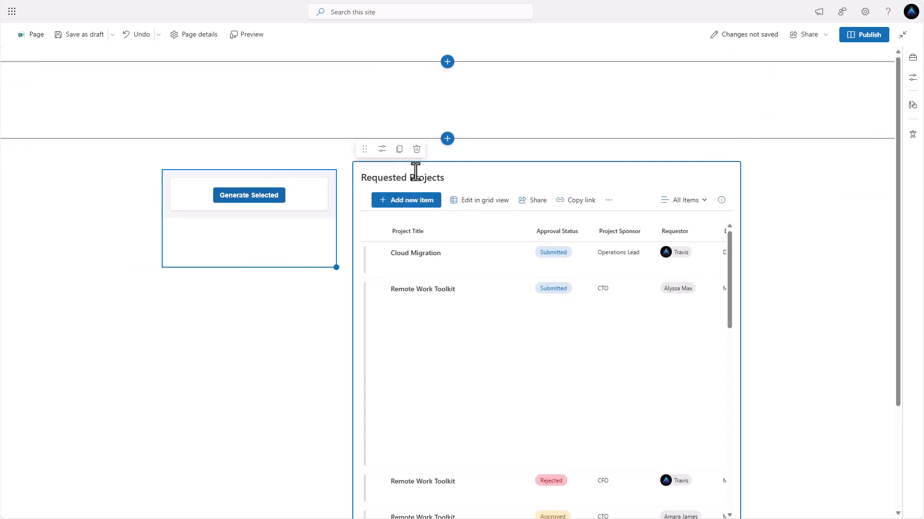
{"action": "left_click", "coordinate": [382, 149]}
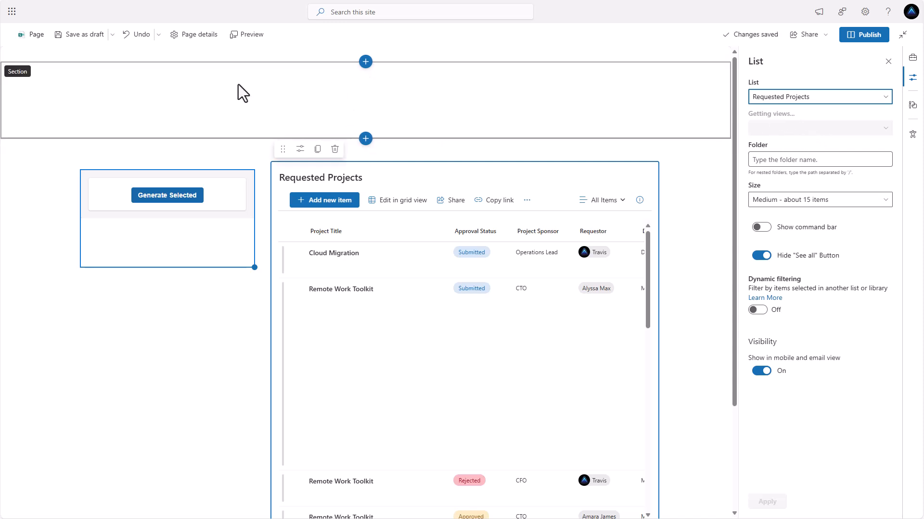
Add a Text web part to the one-column section with directions for batch generation via Grid view, Batch and Generate Selected, and for Single Item Convert.
{"action": "left_click", "coordinate": [365, 77]}
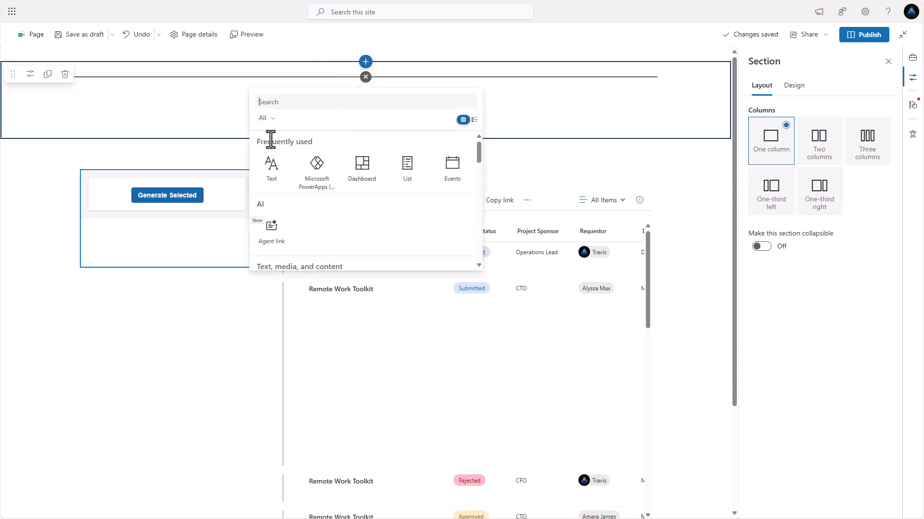
{"action": "left_click", "coordinate": [270, 177]}
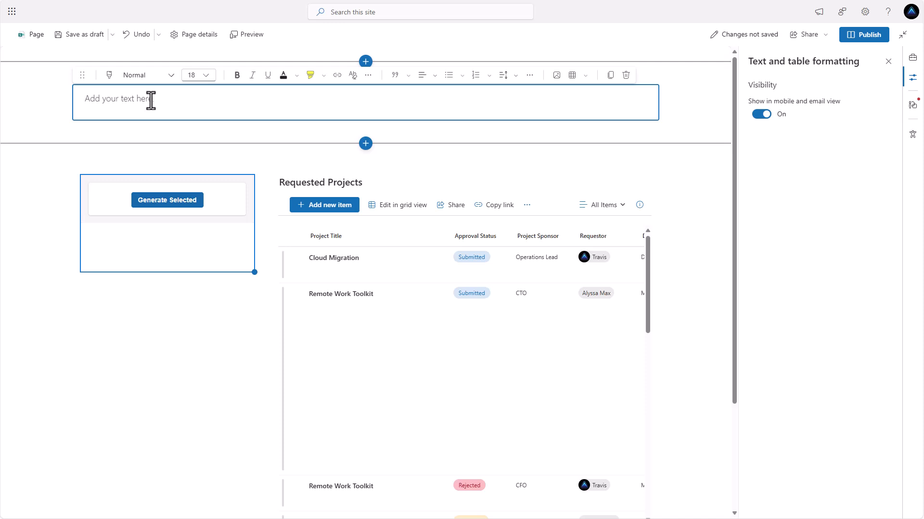
{"action": "type", "text": "Directions: To generate documents for multiple items, open the list in Grid view and set Batch to Yes for each record you want included. Then click the Generate Selected button on the right side of the page. If you only need to convert a single item, click the Single Item Convert button."}
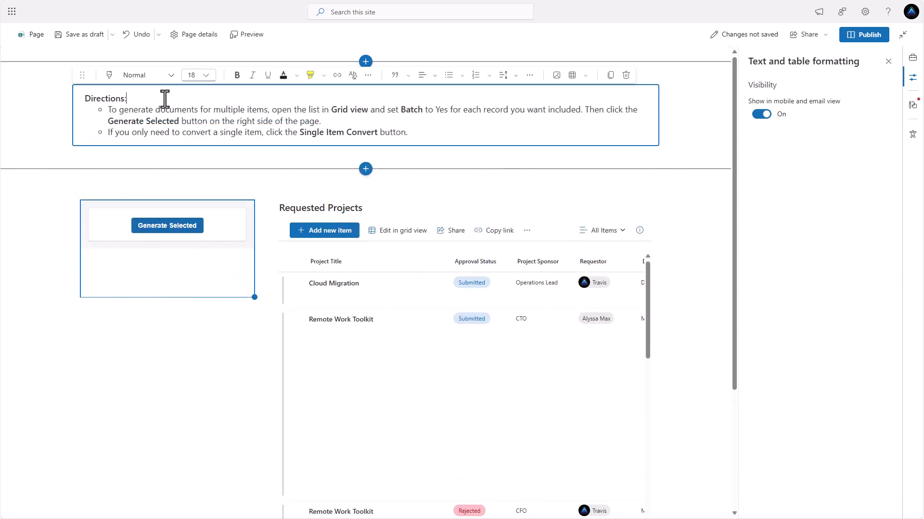
{"action": "left_click", "coordinate": [317, 201]}
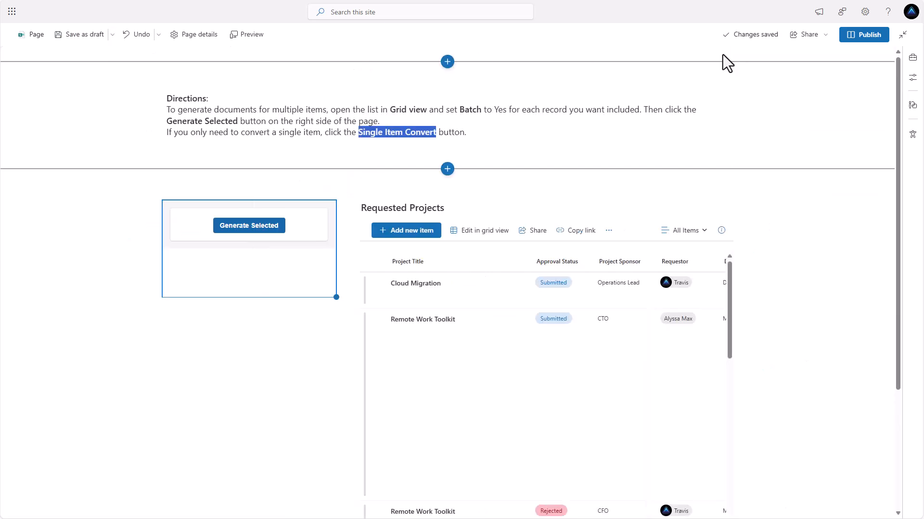
Title the page "Requested Projects Generate Documents" and publish it, dismissing the page promotion options.
{"action": "left_click", "coordinate": [857, 38]}
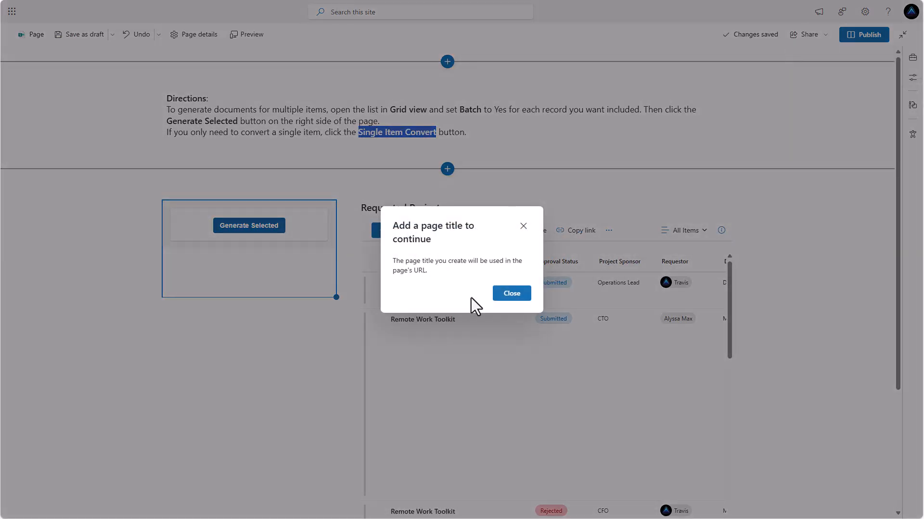
{"action": "left_click", "coordinate": [510, 295]}
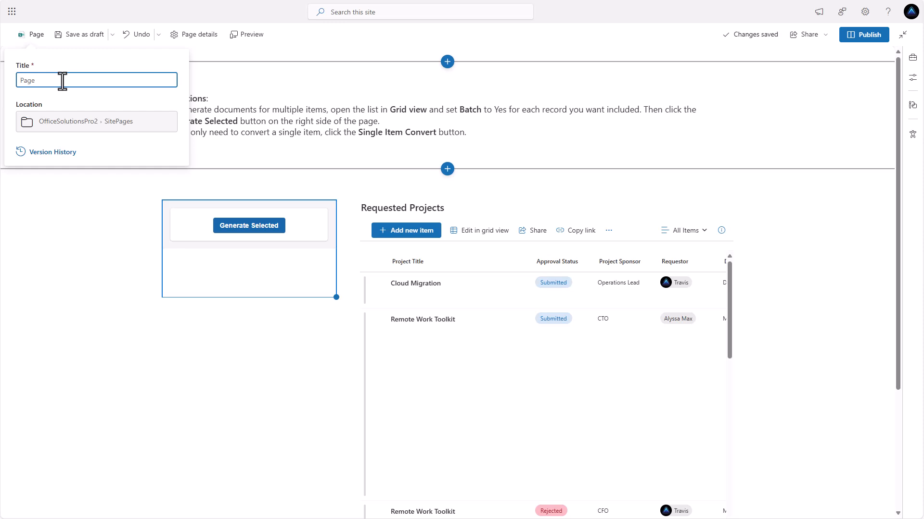
{"action": "type", "text": "Requested Projects Generate Documents"}
{"action": "left_click", "coordinate": [880, 39]}
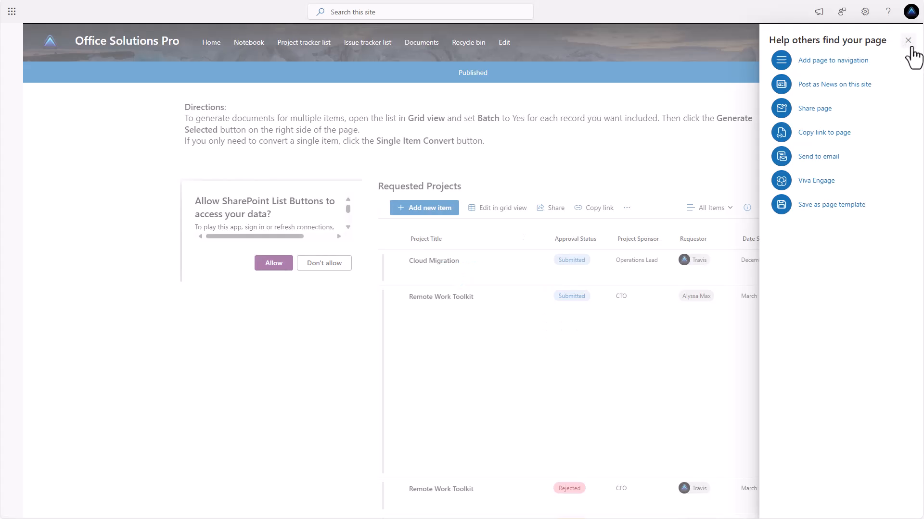
{"action": "left_click", "coordinate": [907, 41]}
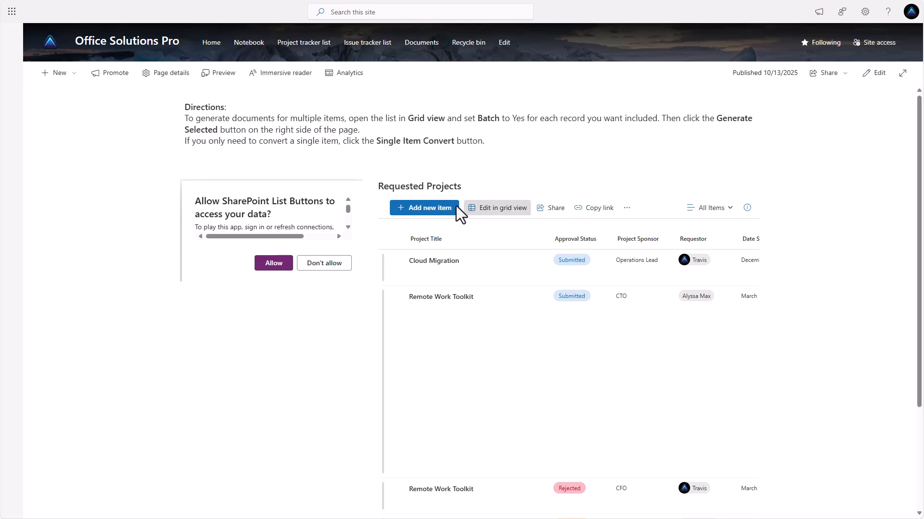
Edit the published page and set the Requested Projects list web part to the Take Action view.
{"action": "left_click", "coordinate": [810, 73]}
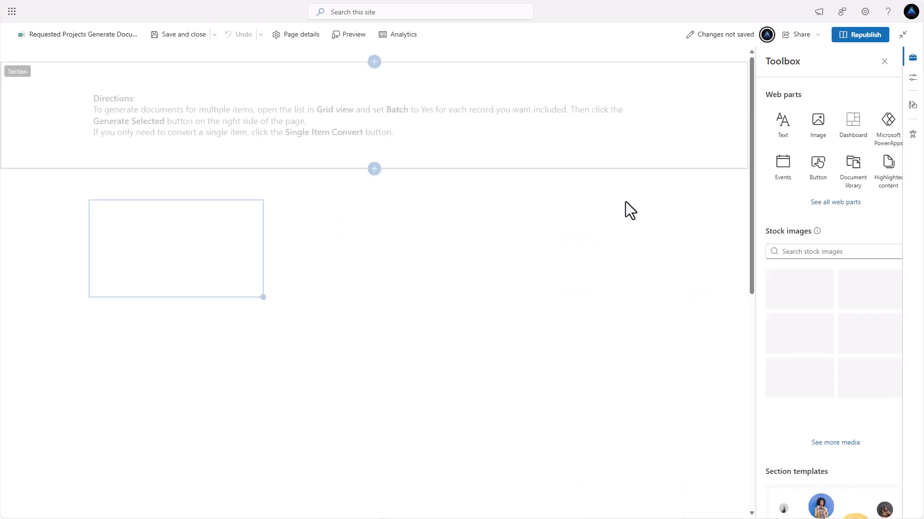
{"action": "left_click", "coordinate": [521, 207]}
{"action": "left_click", "coordinate": [302, 135]}
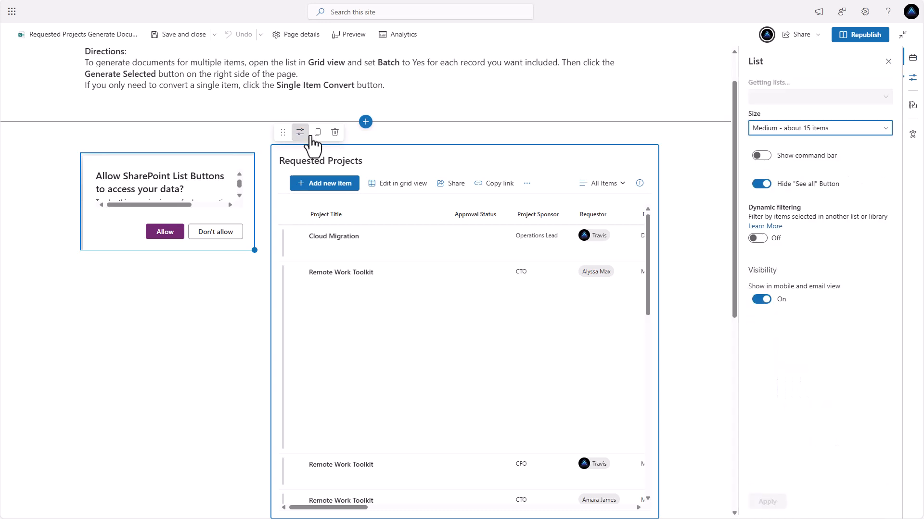
{"action": "left_click", "coordinate": [861, 129]}
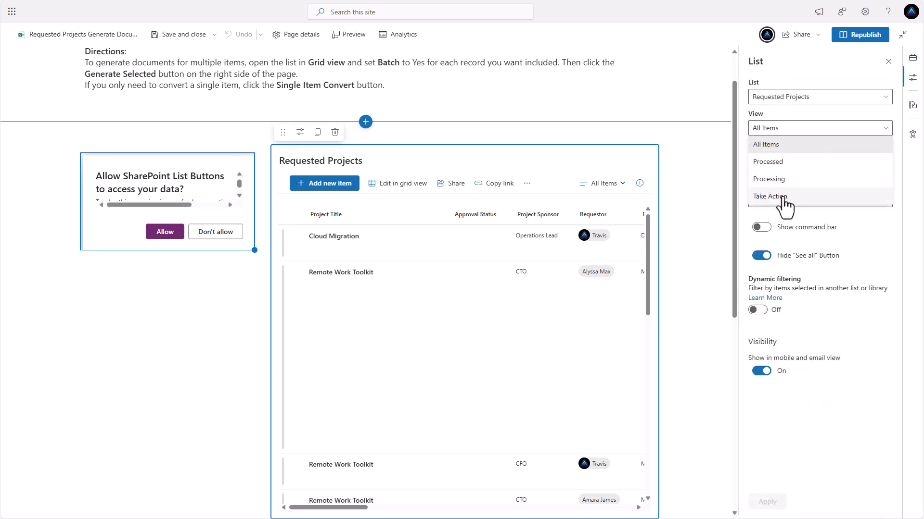
{"action": "left_click", "coordinate": [822, 200]}
{"action": "left_click", "coordinate": [768, 502]}
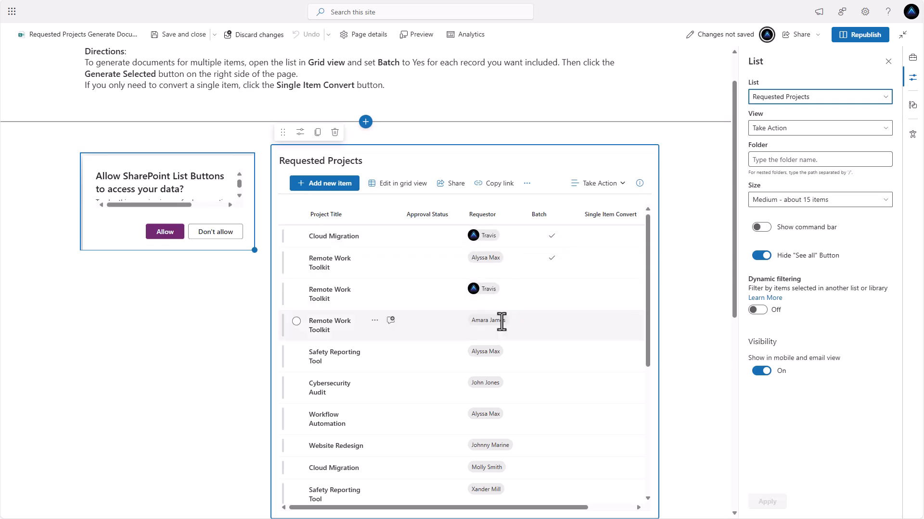
Republish the page and allow the embedded SharePoint List Buttons app to access the data.
{"action": "left_click", "coordinate": [863, 38]}
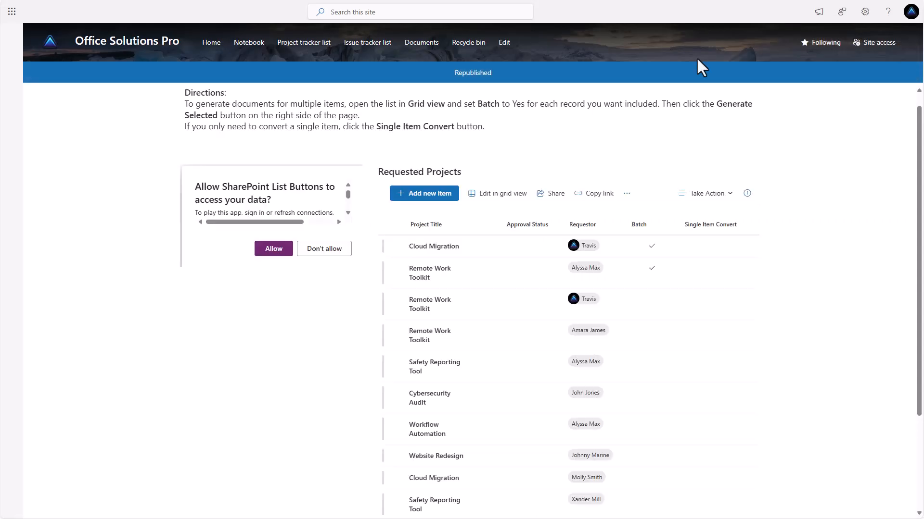
{"action": "left_click", "coordinate": [271, 250]}
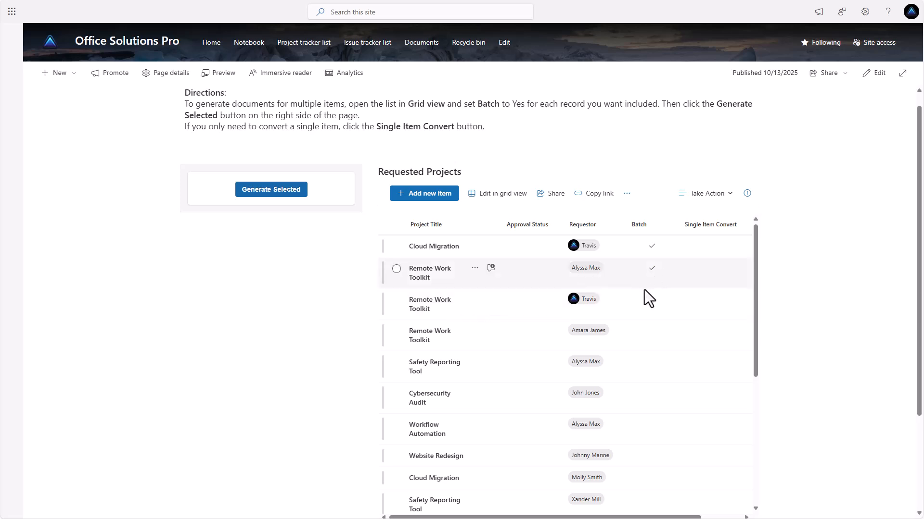
Open the Requested Projects list in grid view, and mark and unmark Batch for the third item.
{"action": "left_click", "coordinate": [491, 194]}
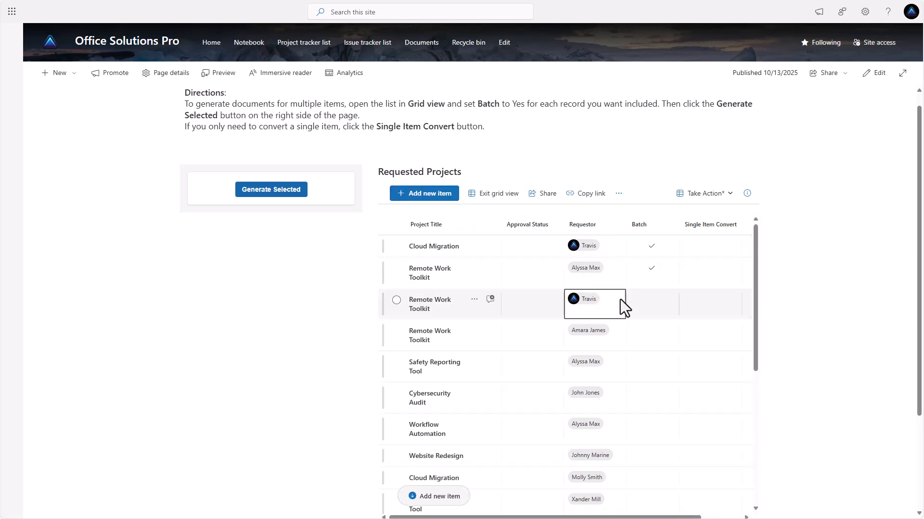
{"action": "left_click", "coordinate": [646, 299]}
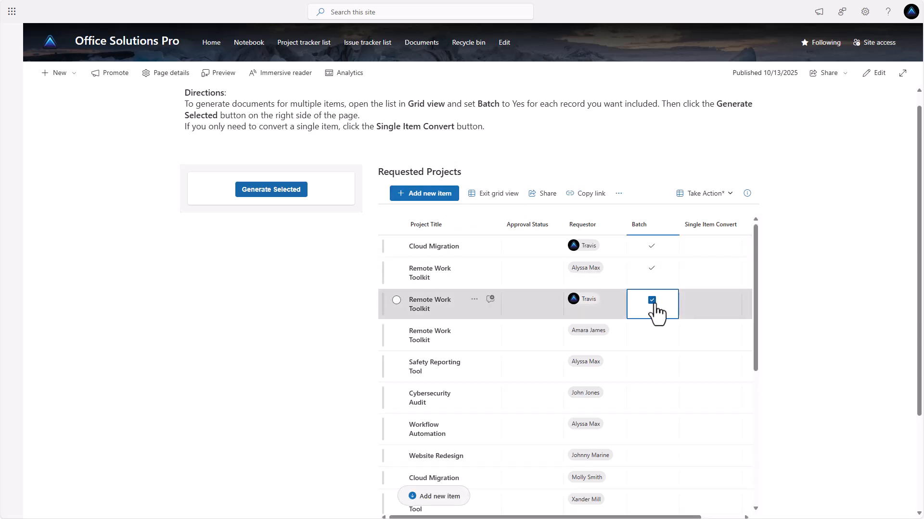
{"action": "left_click", "coordinate": [653, 303]}
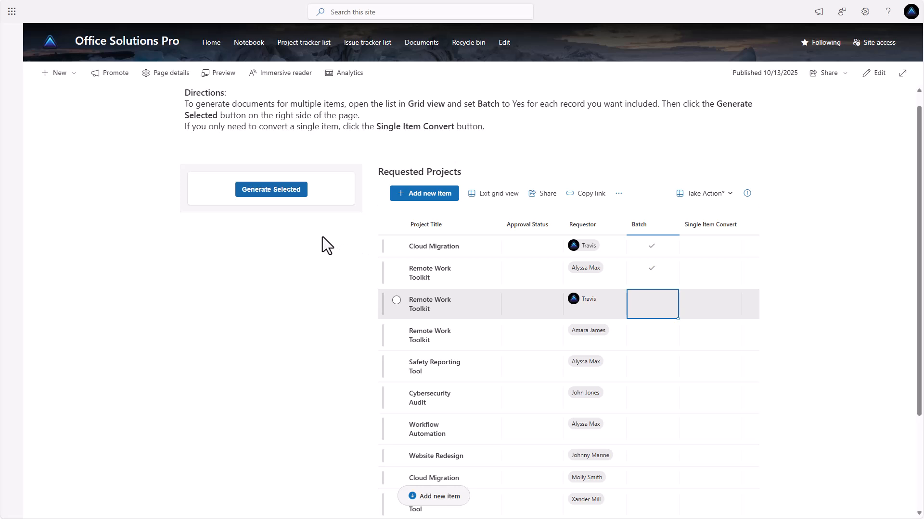
Run Generate Selected for the batch-marked items and go to the site's home page.
{"action": "left_click", "coordinate": [264, 196]}
{"action": "left_click", "coordinate": [137, 45]}
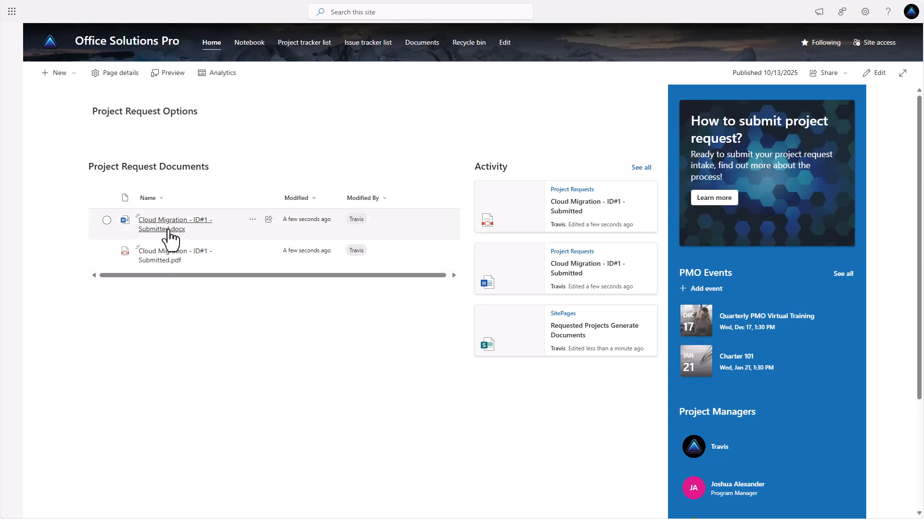
Check Project Request Documents on the home page for the generated Word and PDF files, refreshing the page as needed.
{"action": "scroll", "coordinate": [172, 248], "scroll_direction": "down", "scroll_amount": 1}
{"action": "scroll", "coordinate": [171, 248], "scroll_direction": "up", "scroll_amount": 1}
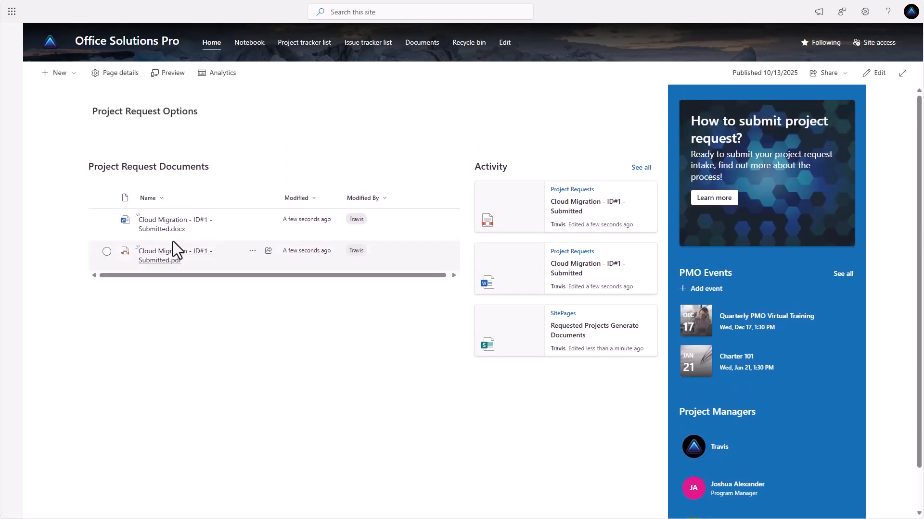
{"action": "left_click", "coordinate": [51, 46]}
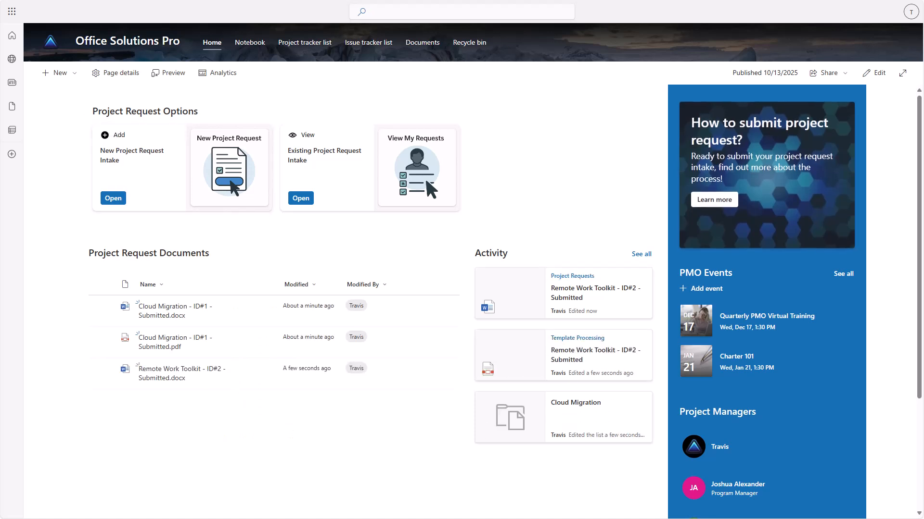
{"action": "scroll", "coordinate": [176, 288], "scroll_direction": "down", "scroll_amount": 1}
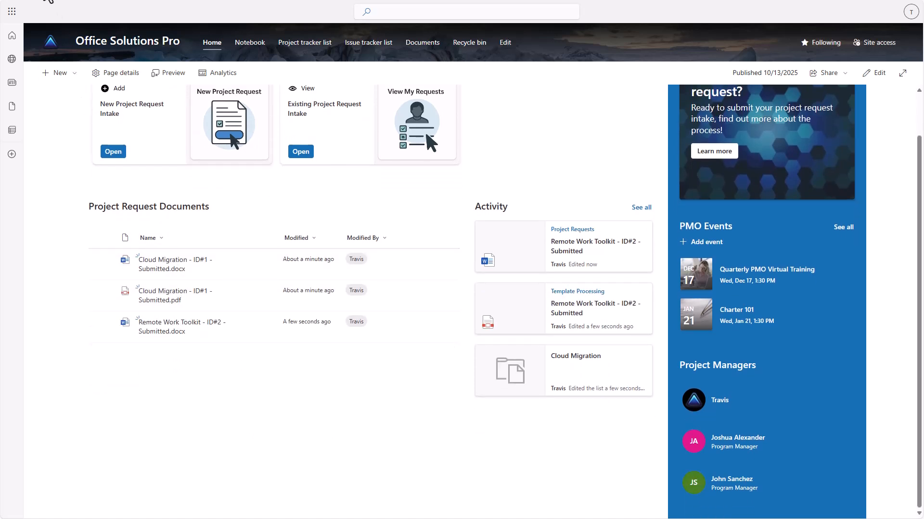
{"action": "left_click", "coordinate": [45, 1]}
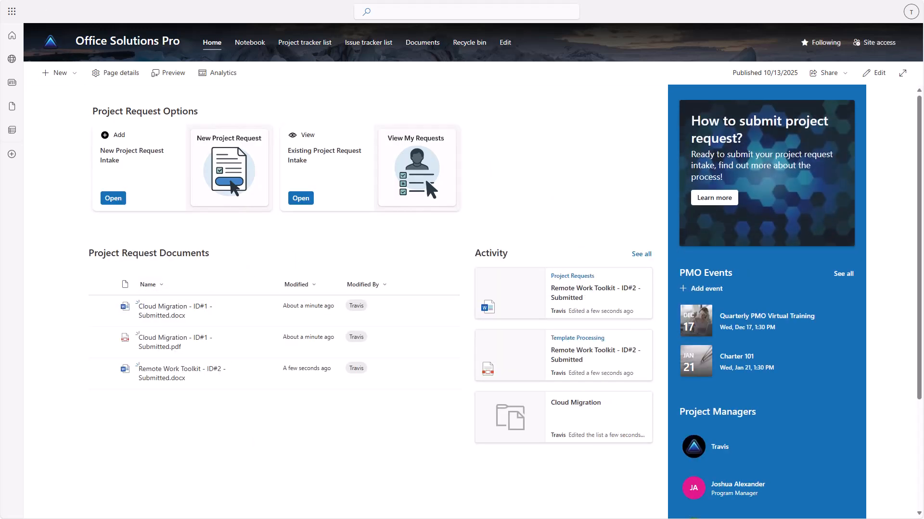
{"action": "left_click", "coordinate": [45, 0]}
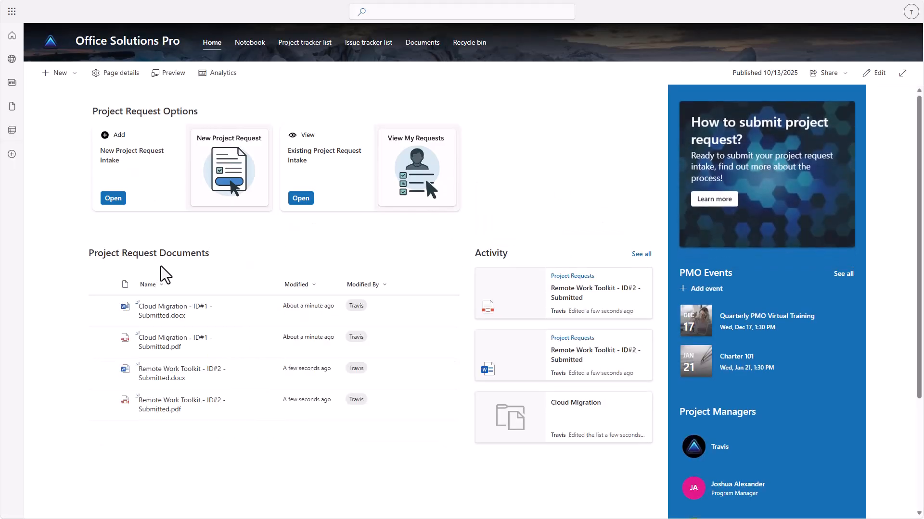